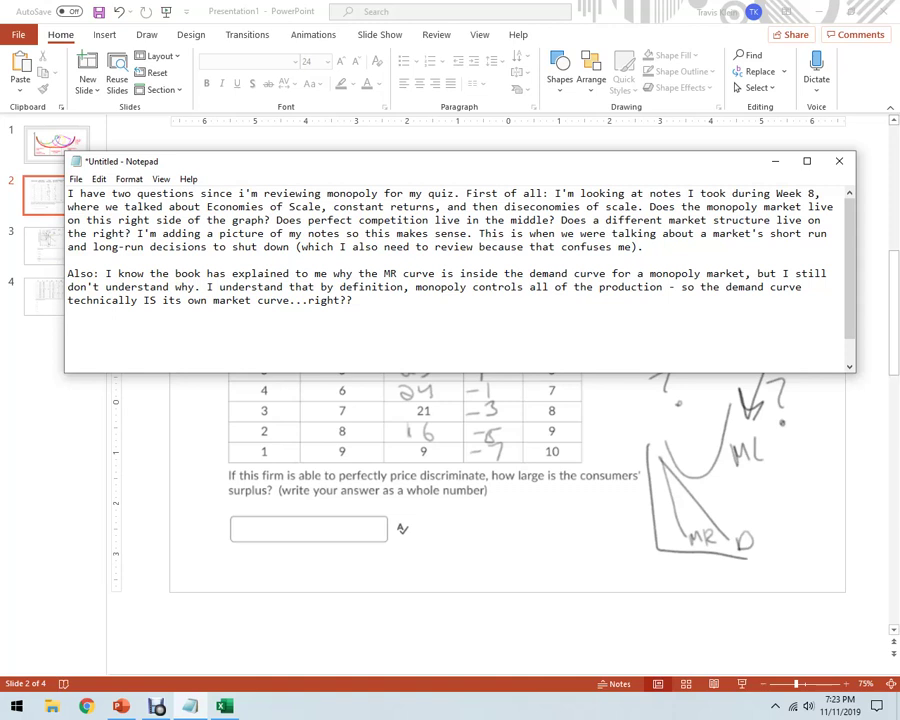
- Delete the first question paragraph from the Notepad text and add blank lines above the web link at the end
drag(648, 246, 133, 193)
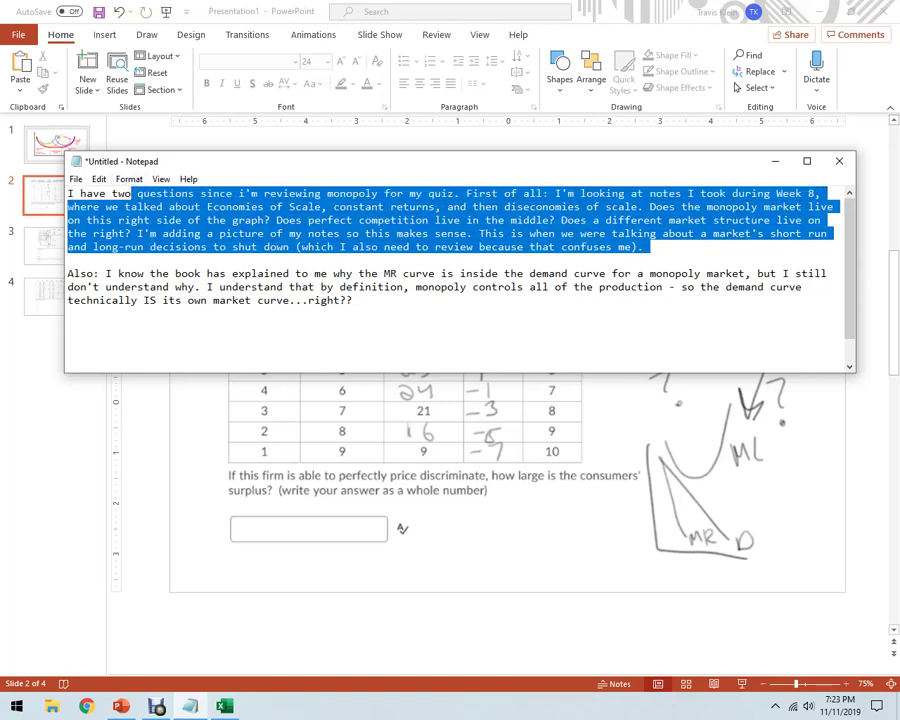
drag(354, 246, 347, 246)
drag(648, 246, 67, 193)
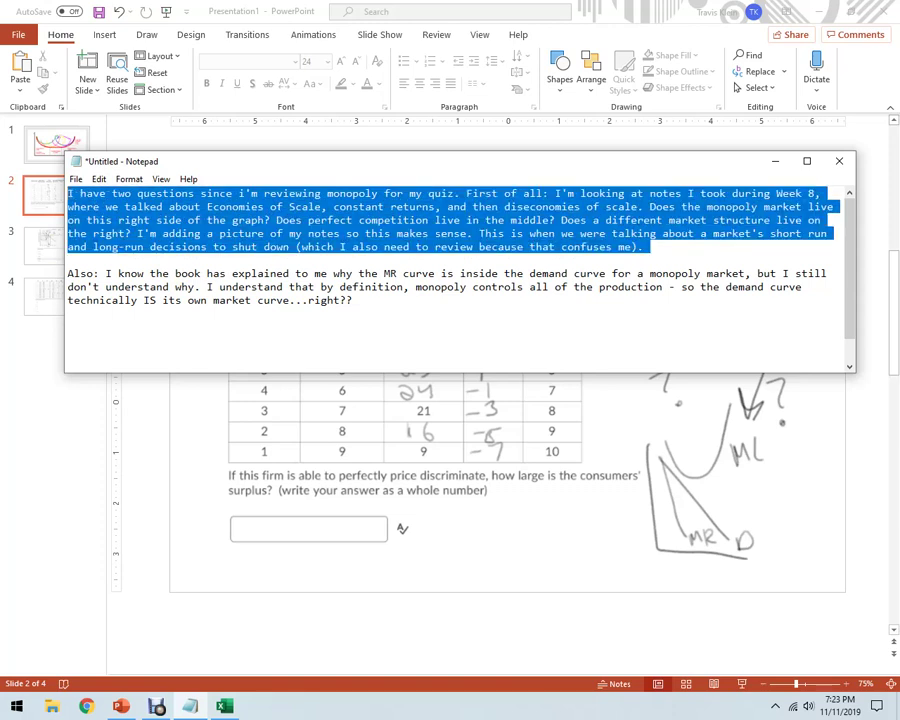
key(BackSpace)
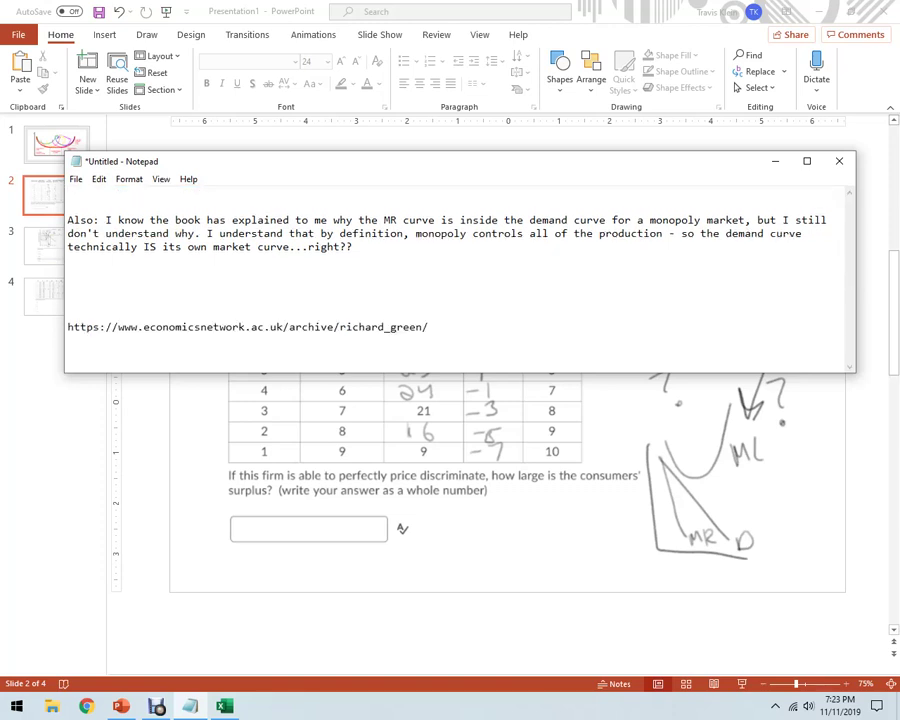
key(Return)
key(Return)
key(Return)
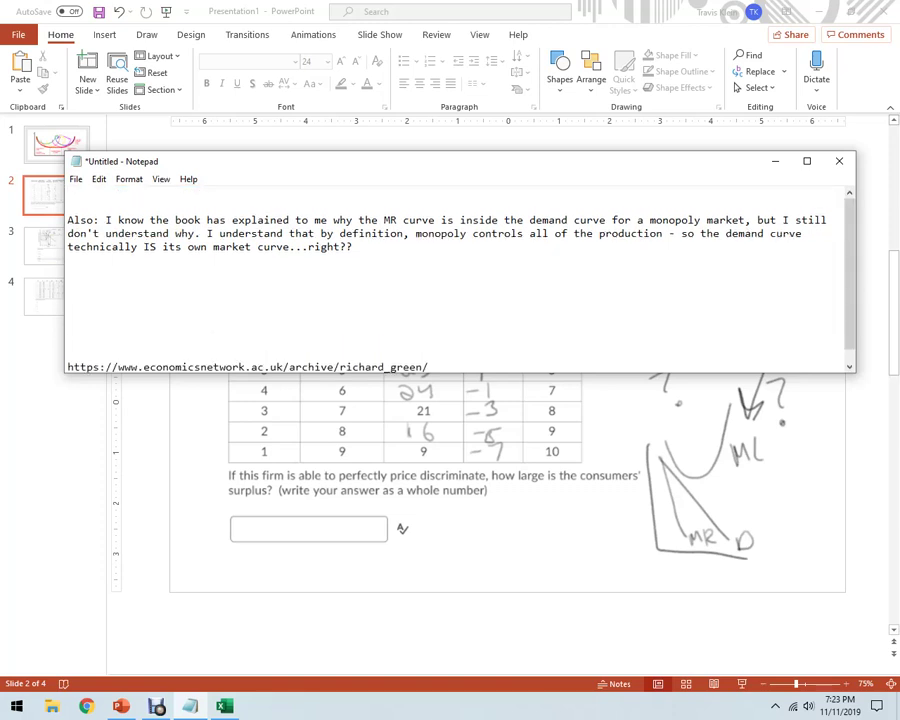
key(Return)
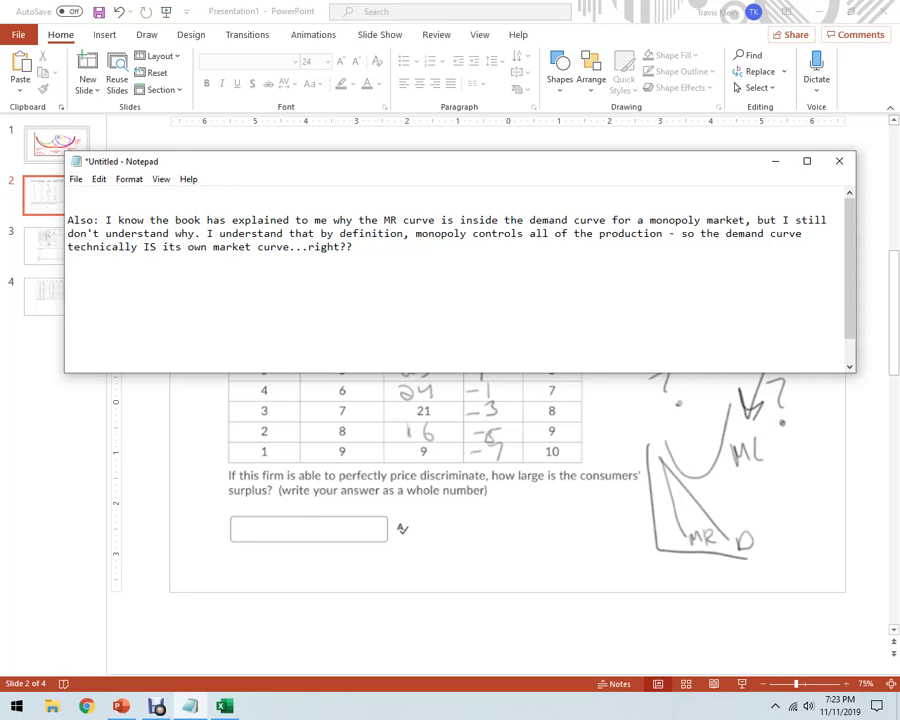
- Switch to PowerPoint, present slide 3 with the MC=D pricing question full screen, and end the show
click(121, 706)
click(56, 245)
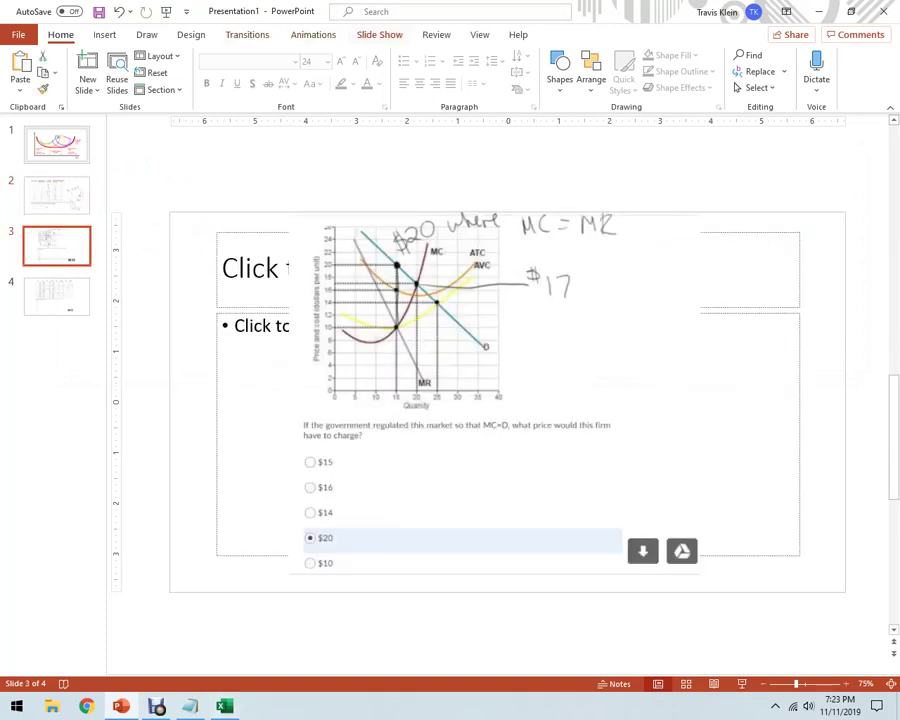
click(379, 34)
click(70, 74)
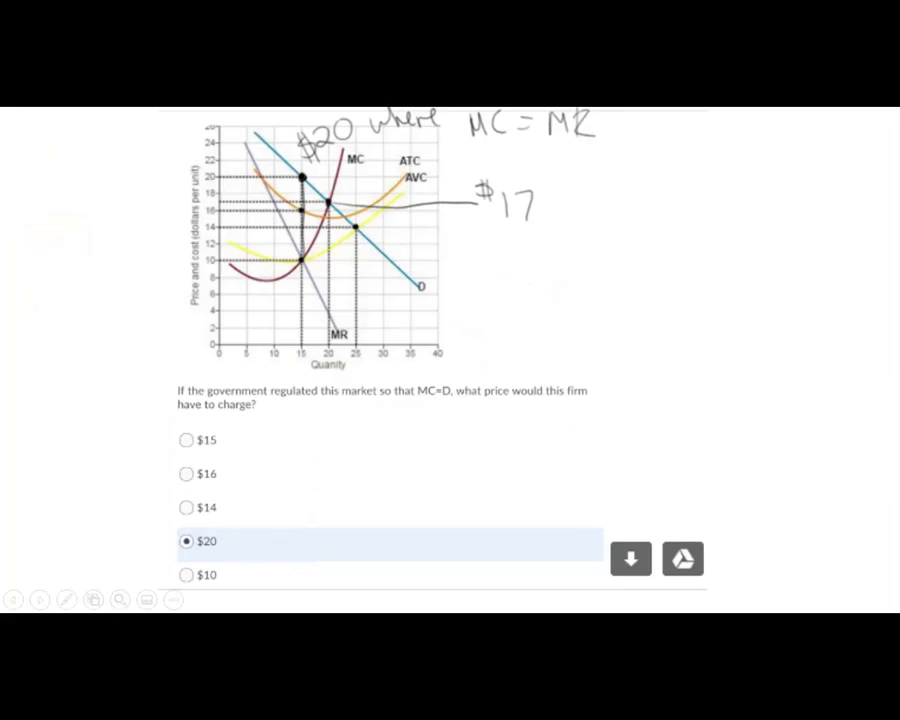
key(Escape)
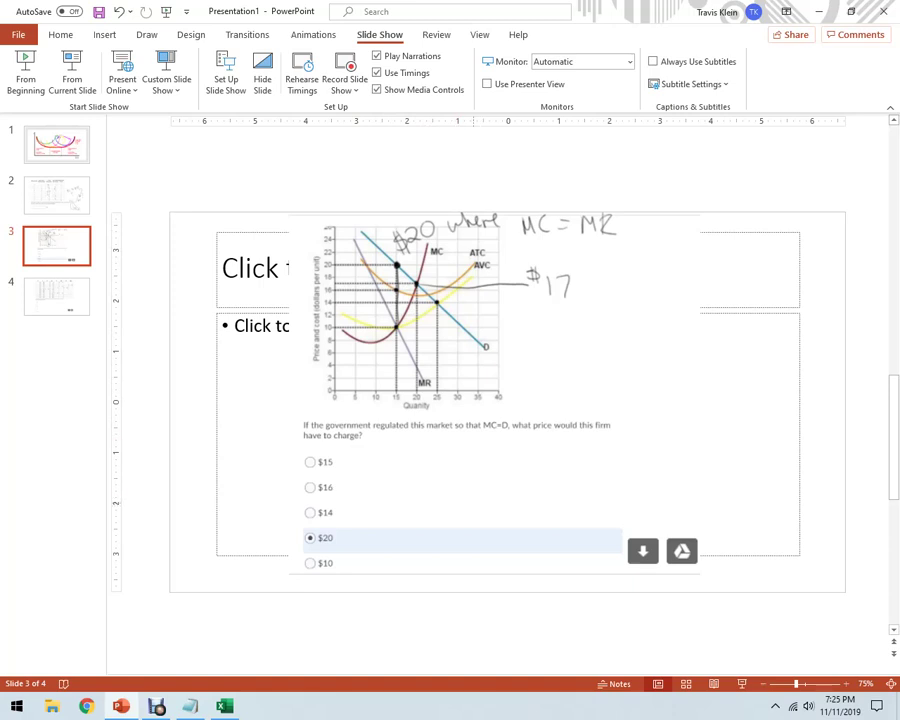
- Present again from slide 3, advance to the total revenue question on slide 4, and end the show
click(72, 72)
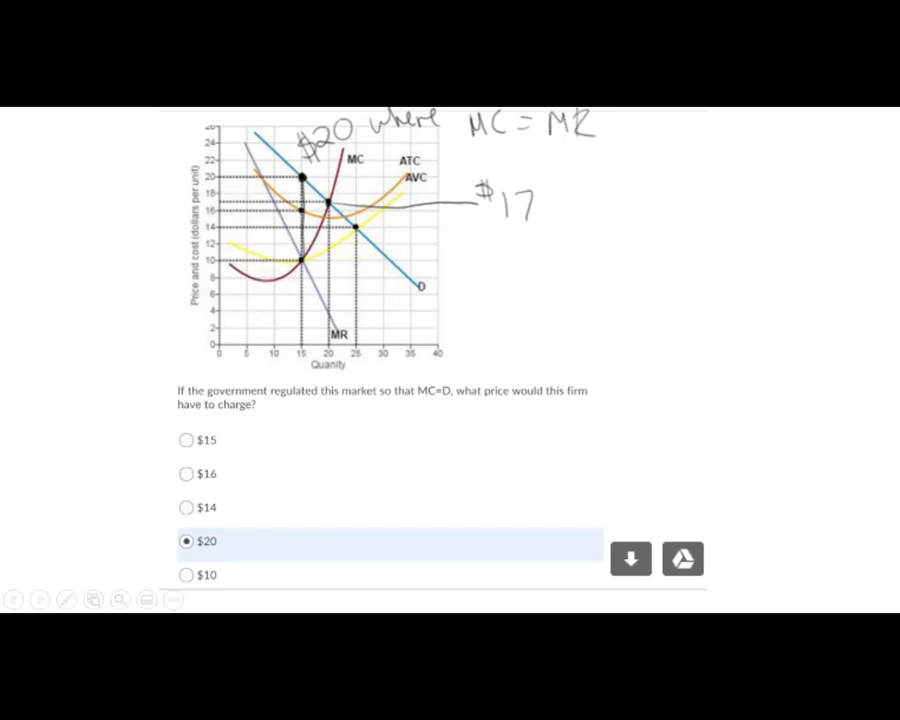
key(Right)
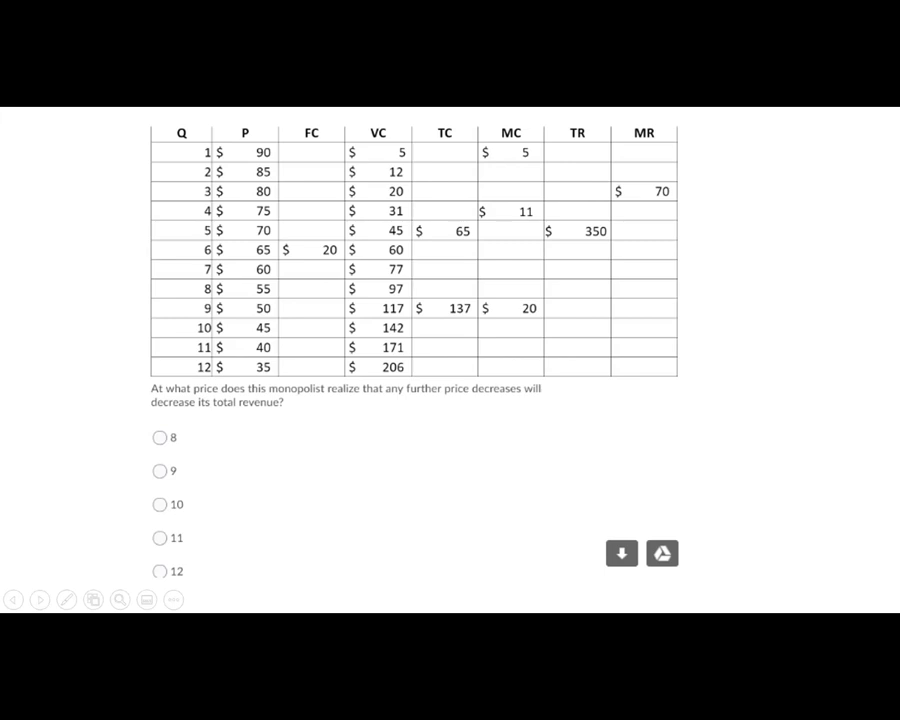
key(Escape)
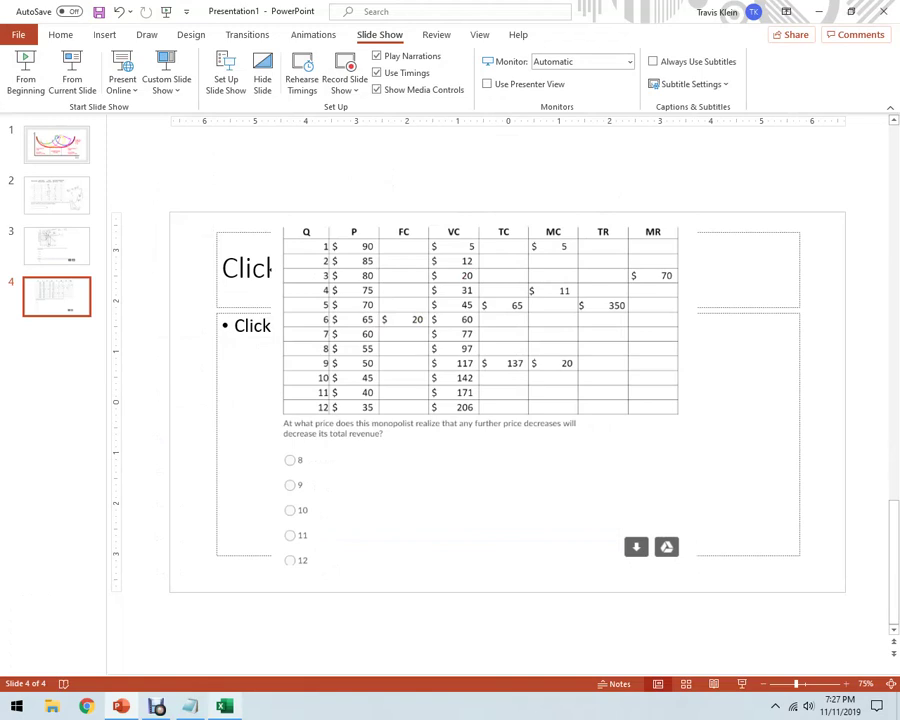
- Switch to the Excel workbook showing the monopolist's cost table on Sheet2 and maximize its window
key(alt+Tab)
click(225, 706)
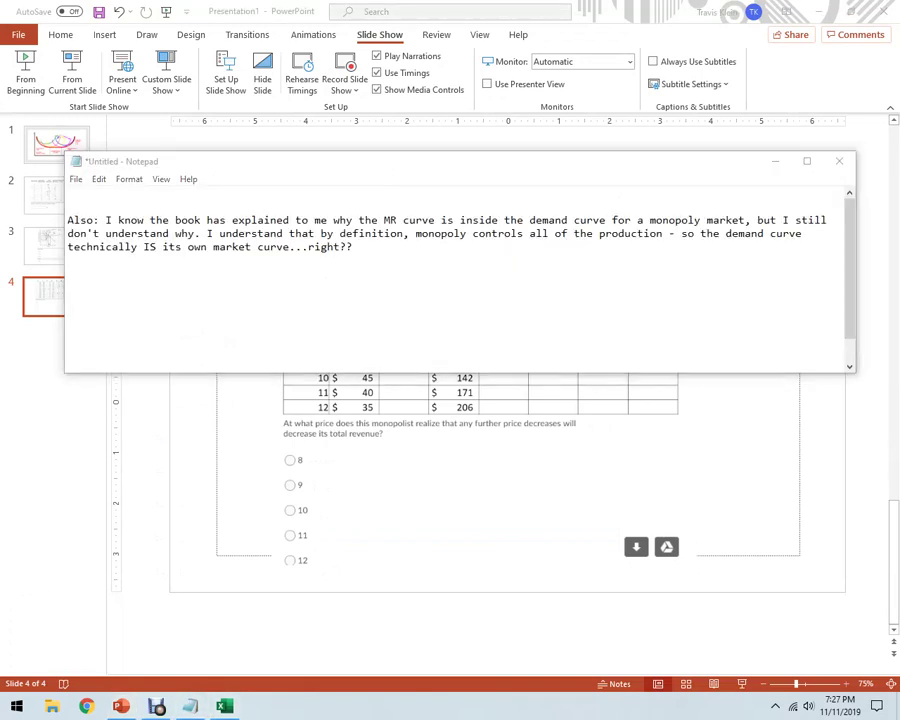
click(807, 67)
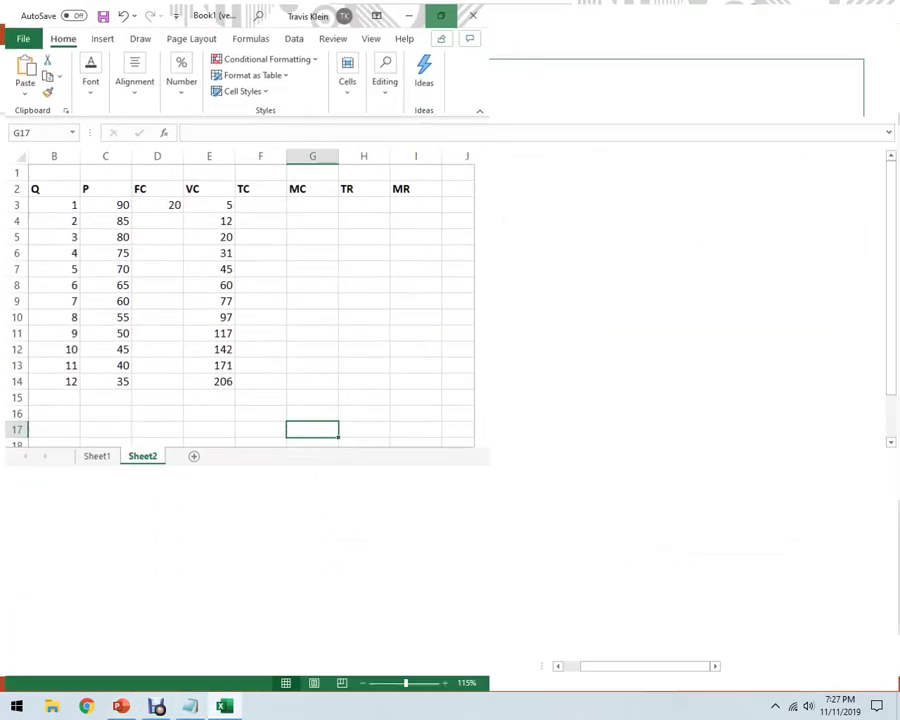
scroll(450, 400, up, 4)
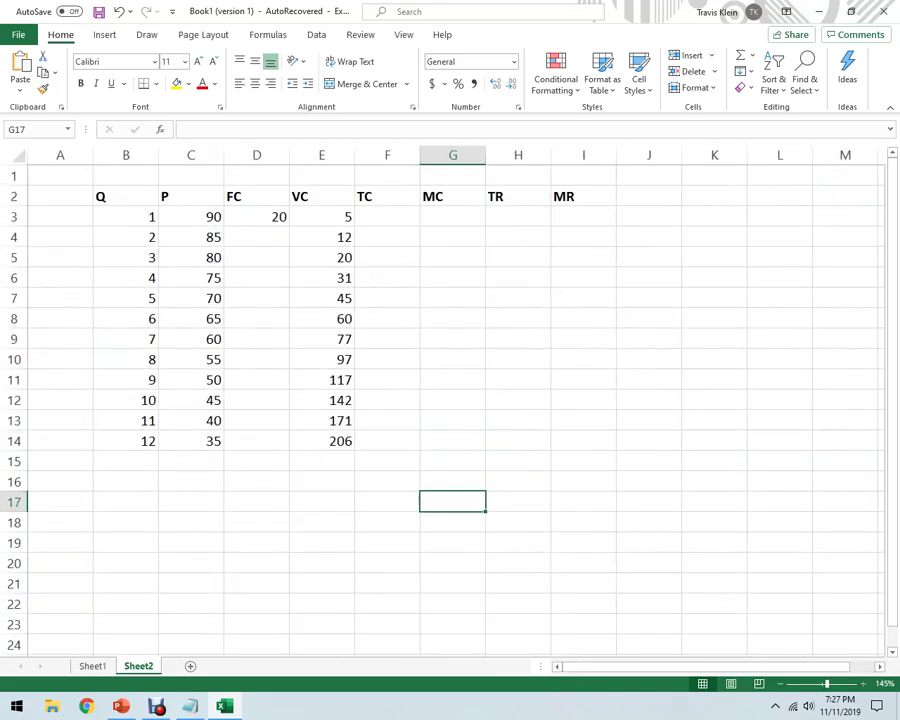
- Examine the given Q and P values and the empty MR column by highlighting them through row 14
click(309, 231)
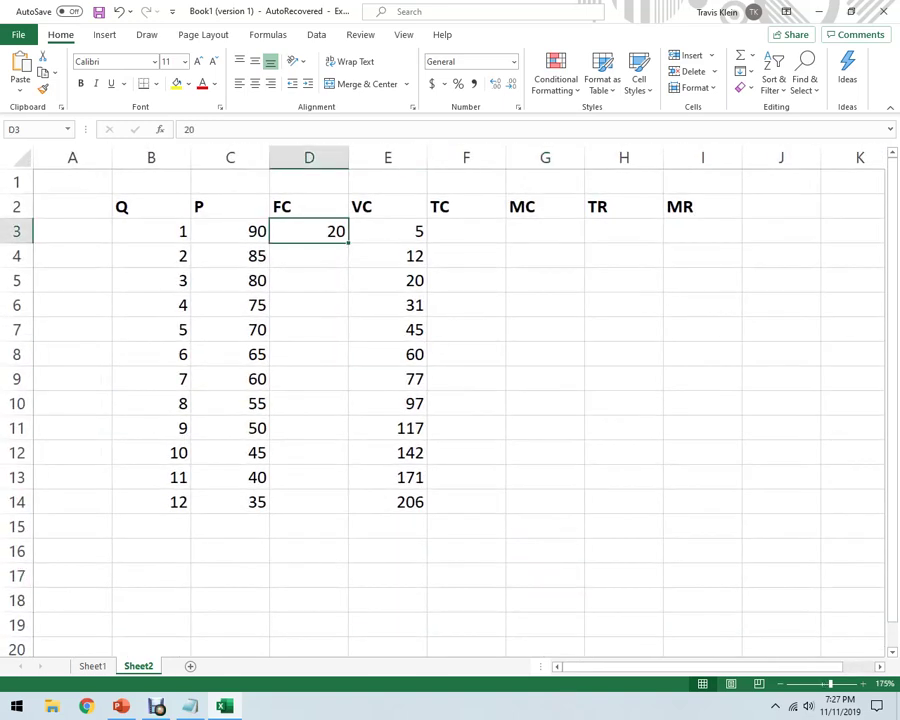
click(151, 231)
click(230, 231)
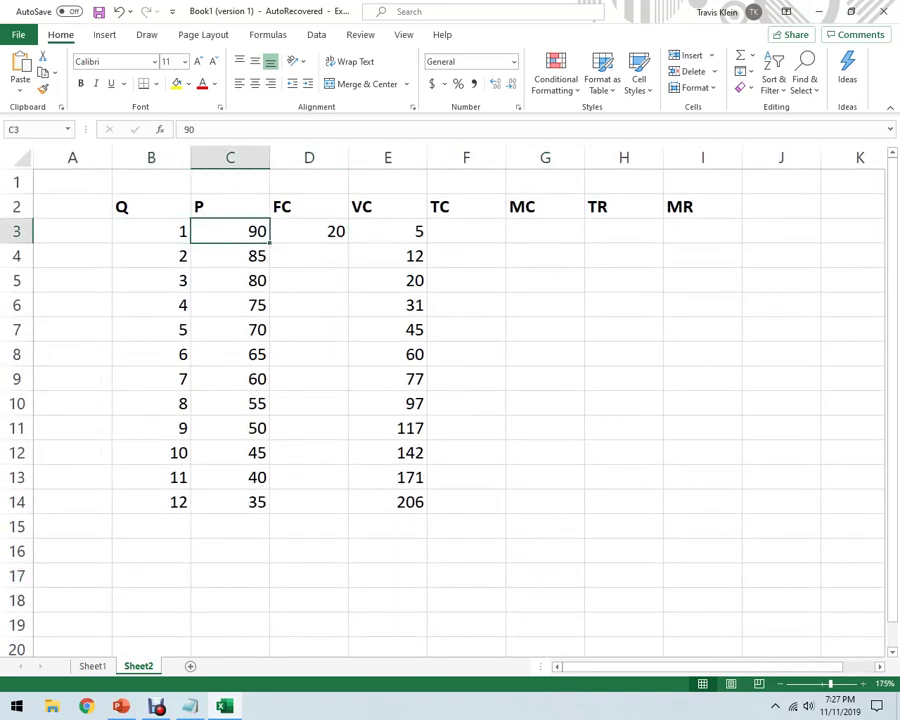
click(151, 207)
drag(151, 206, 240, 502)
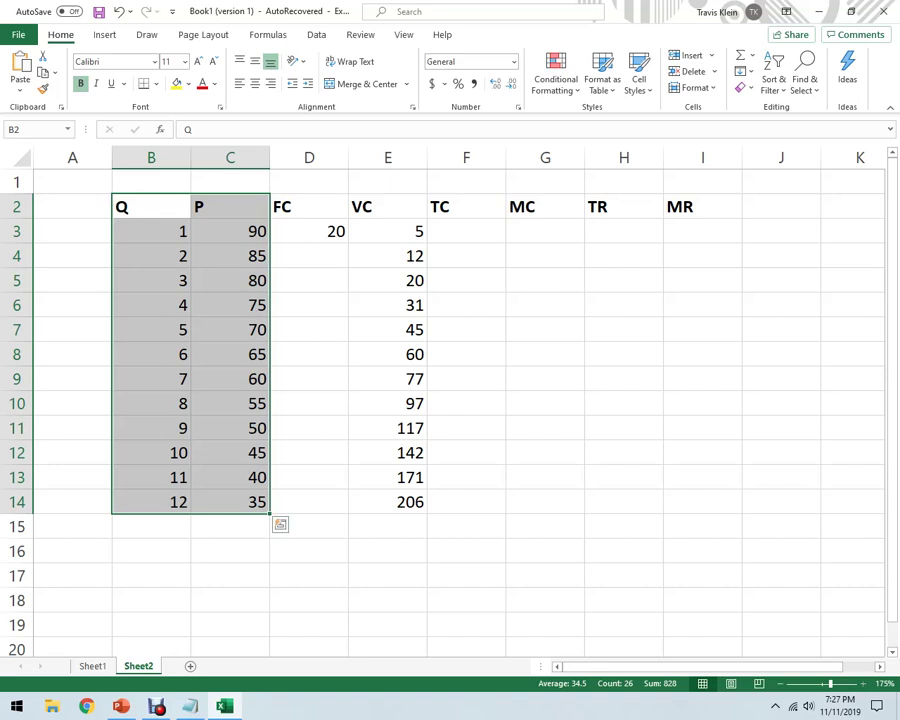
drag(703, 206, 702, 502)
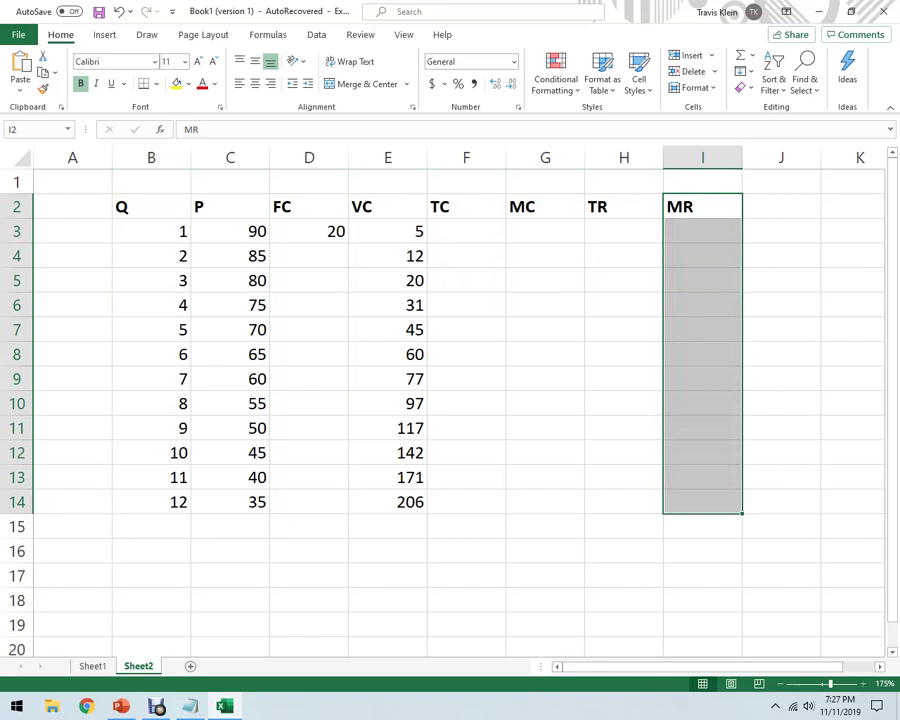
click(545, 403)
- Fill the fixed cost of 20 down the FC column from D3 to D14
click(309, 231)
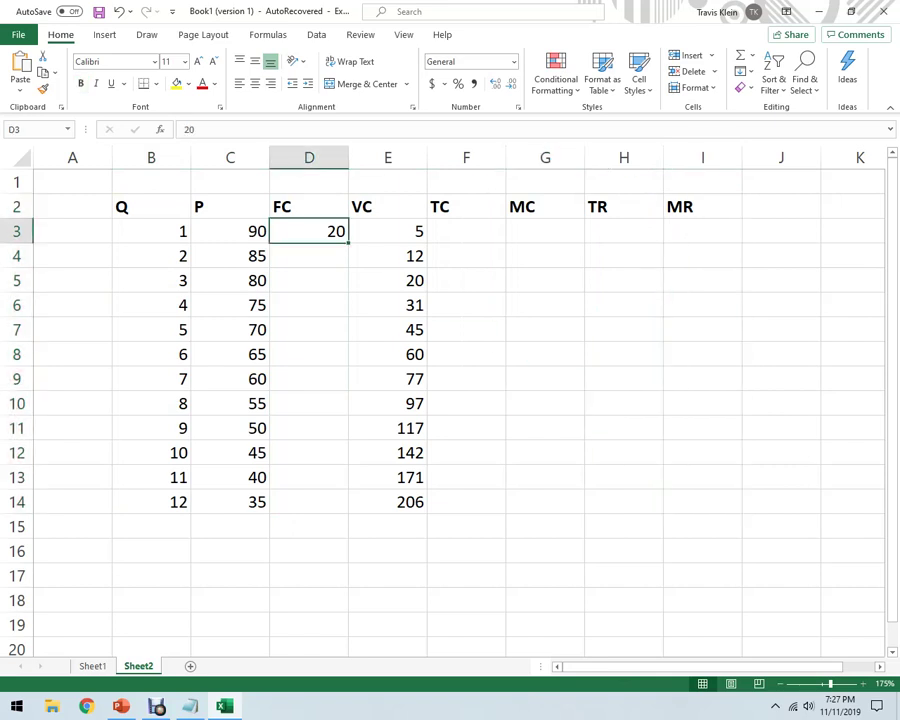
click(309, 206)
click(309, 231)
drag(349, 243, 349, 510)
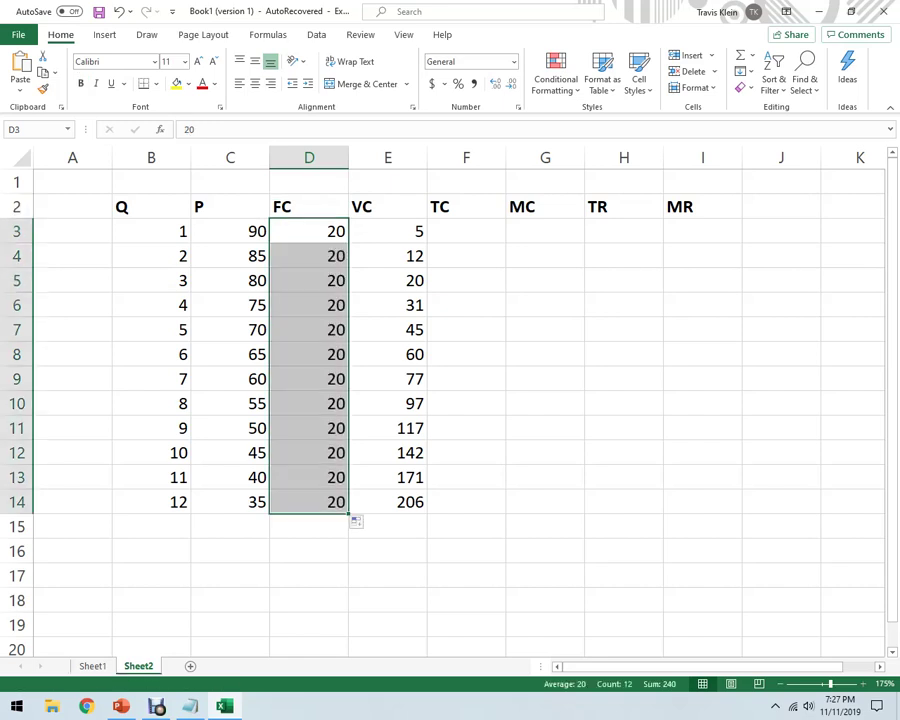
- Calculate total cost in F3 with =D3+E3 and fill the formula down the TC column to row 14
click(466, 231)
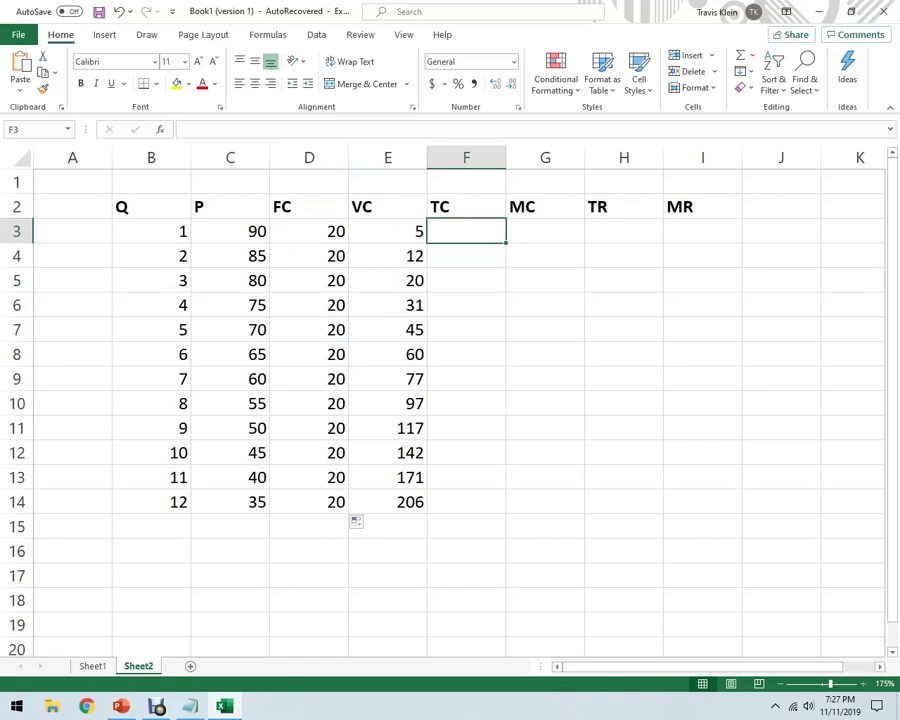
text(=)
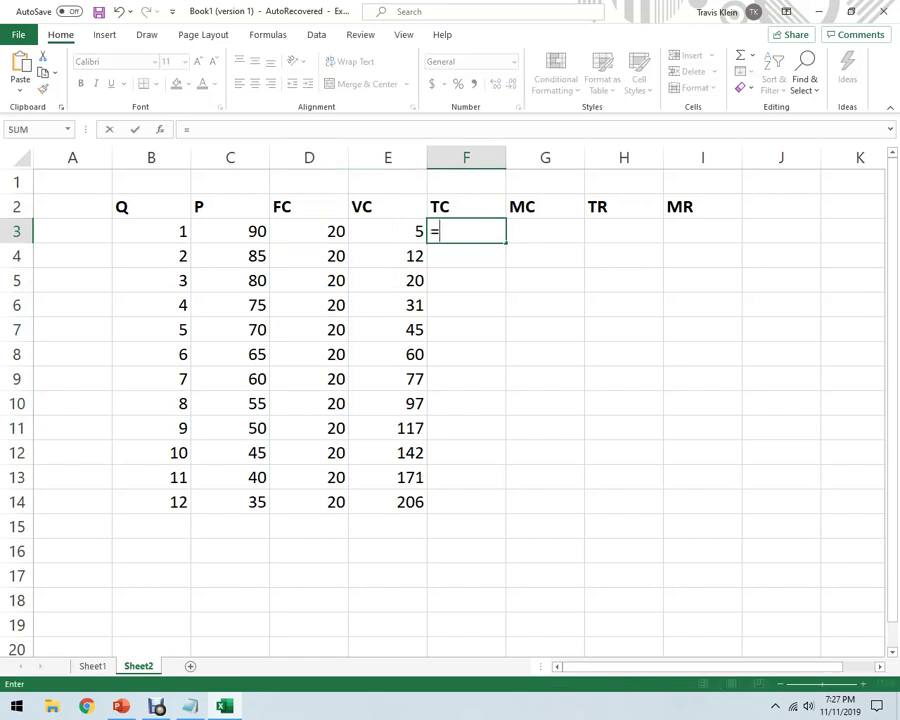
click(309, 231)
text(+)
click(388, 231)
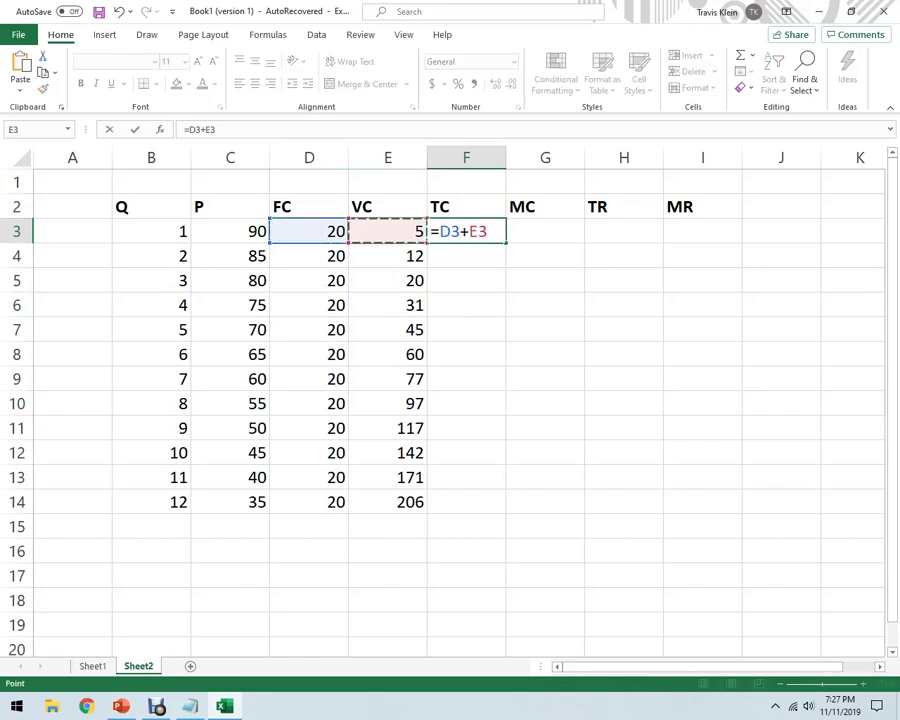
key(Return)
click(466, 231)
double_click(506, 243)
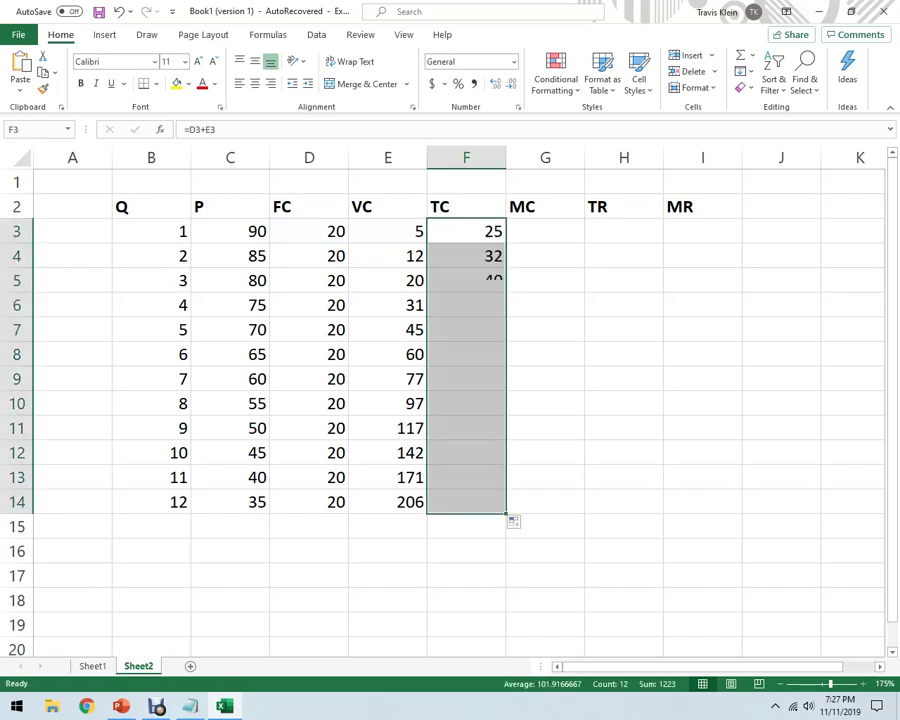
click(702, 600)
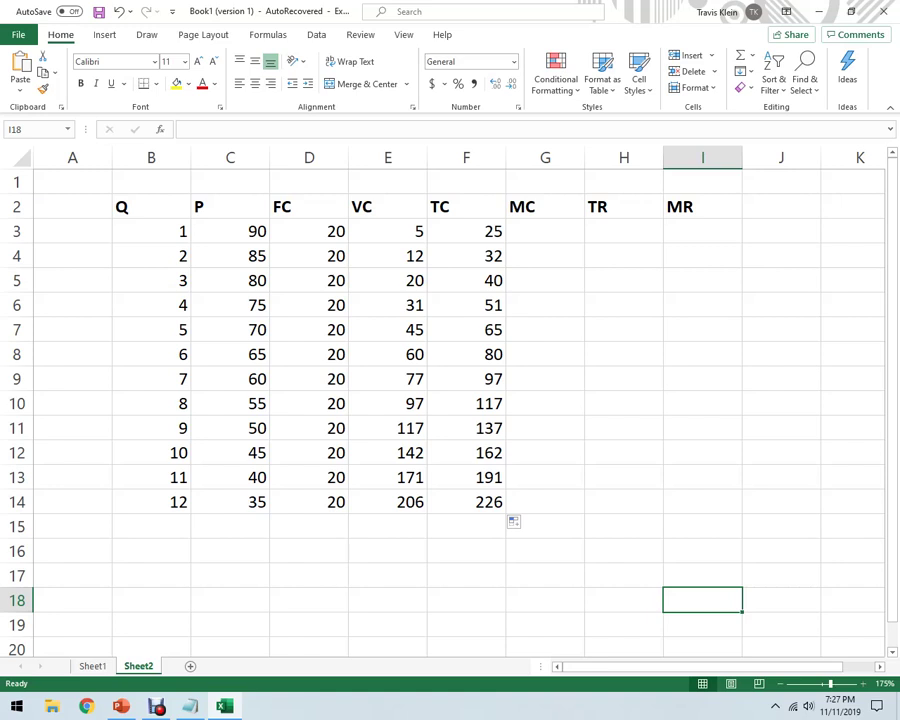
- Enter 5 in G3 as the marginal cost of the first unit
click(545, 231)
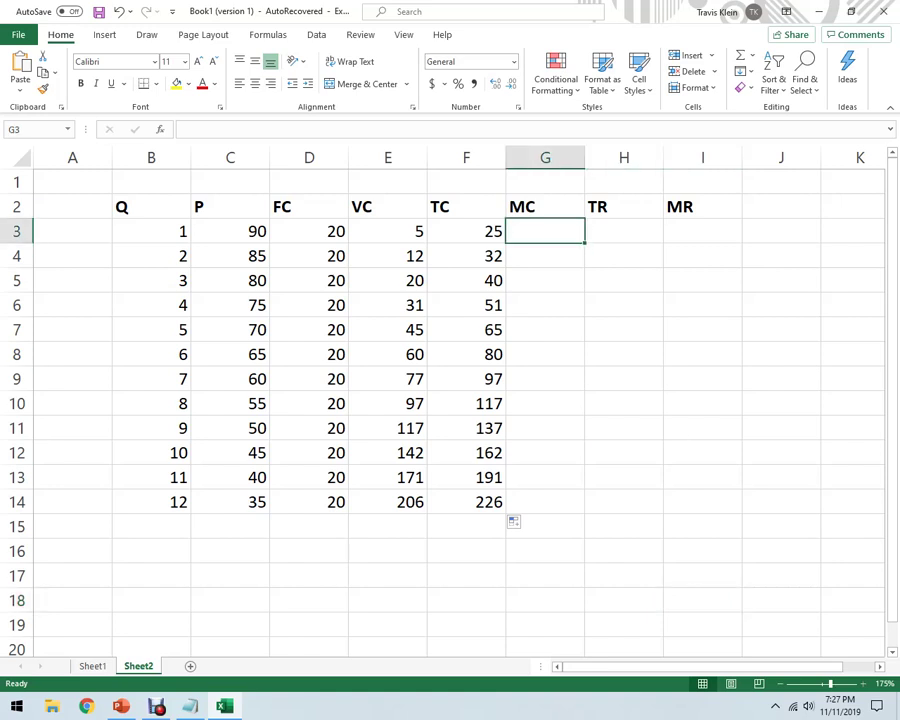
text(25)
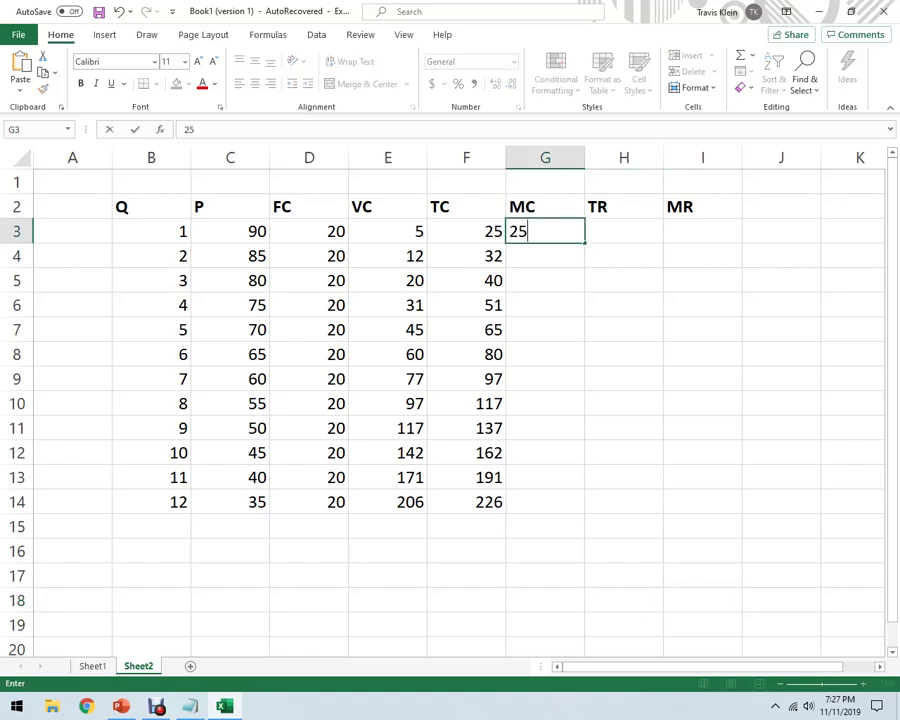
key(BackSpace)
key(BackSpace)
text(5)
key(Return)
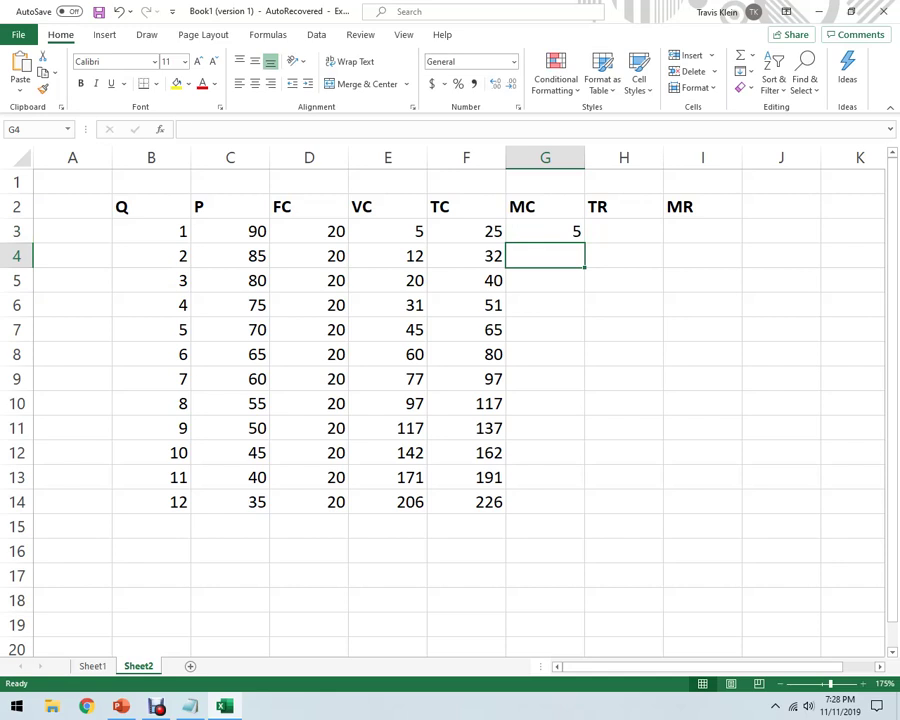
- Calculate marginal cost in G4 with =F4-F3 and fill the formula down the MC column to row 14
text(=)
key(Left)
text(-)
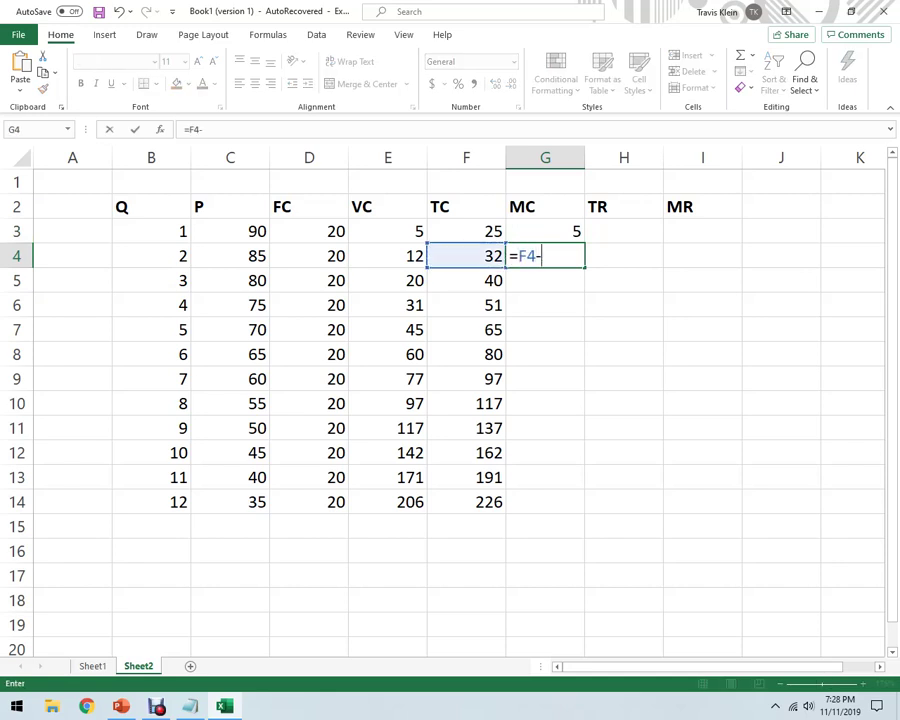
key(Up)
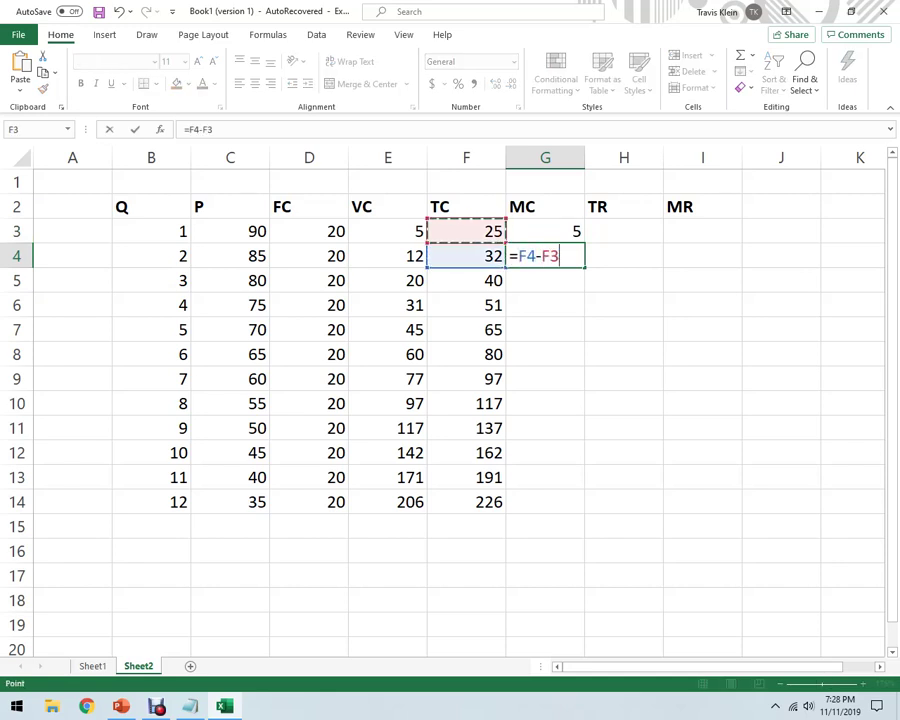
key(Return)
click(545, 256)
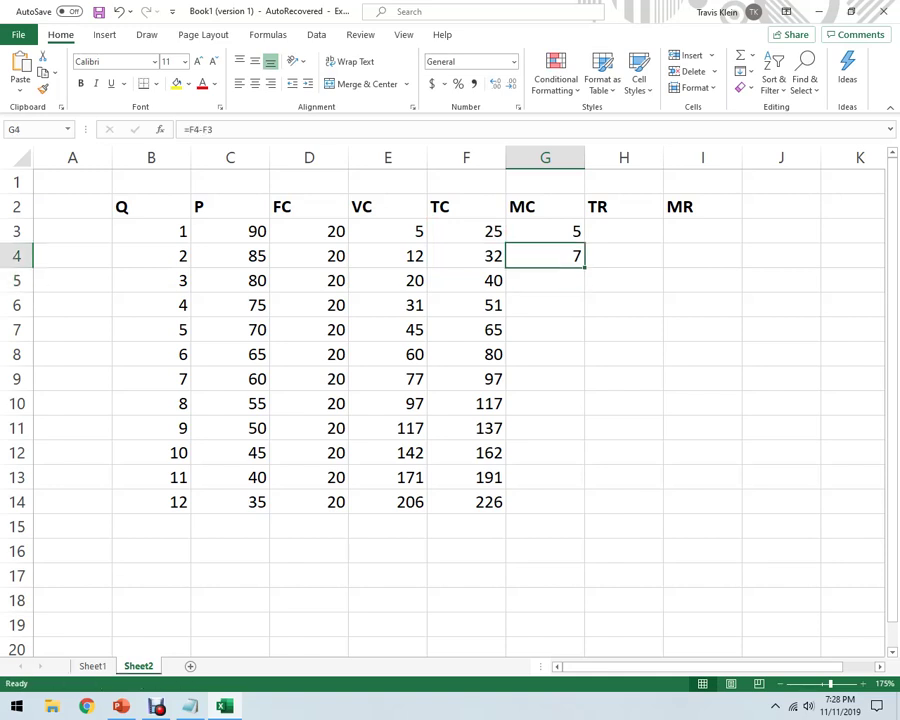
double_click(584, 267)
click(781, 526)
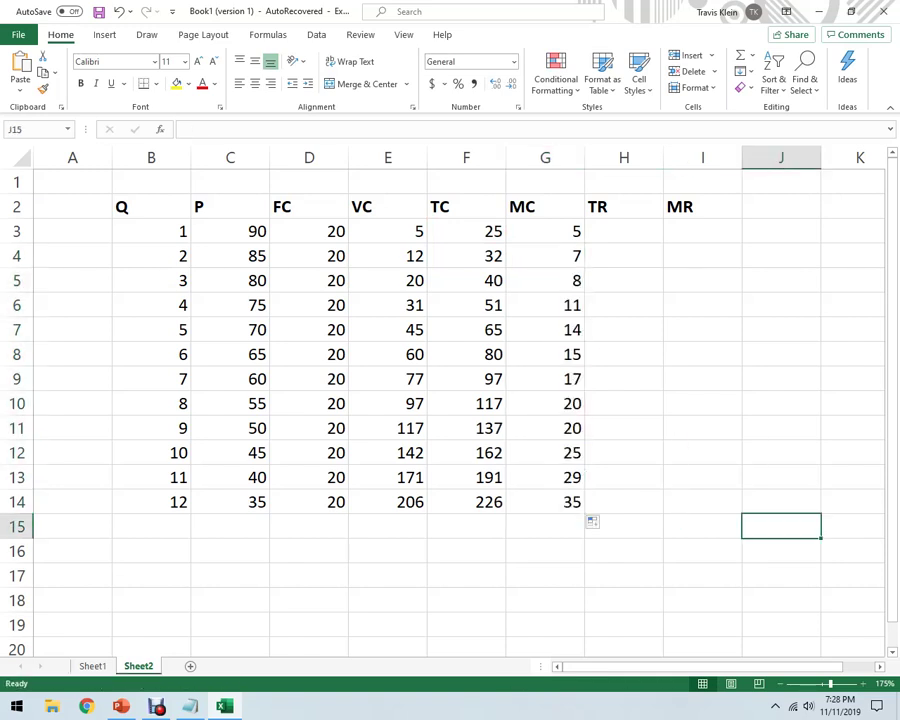
- Calculate total revenue in H3 with =B3*C3 and fill the formula down the TR column to row 14
click(624, 231)
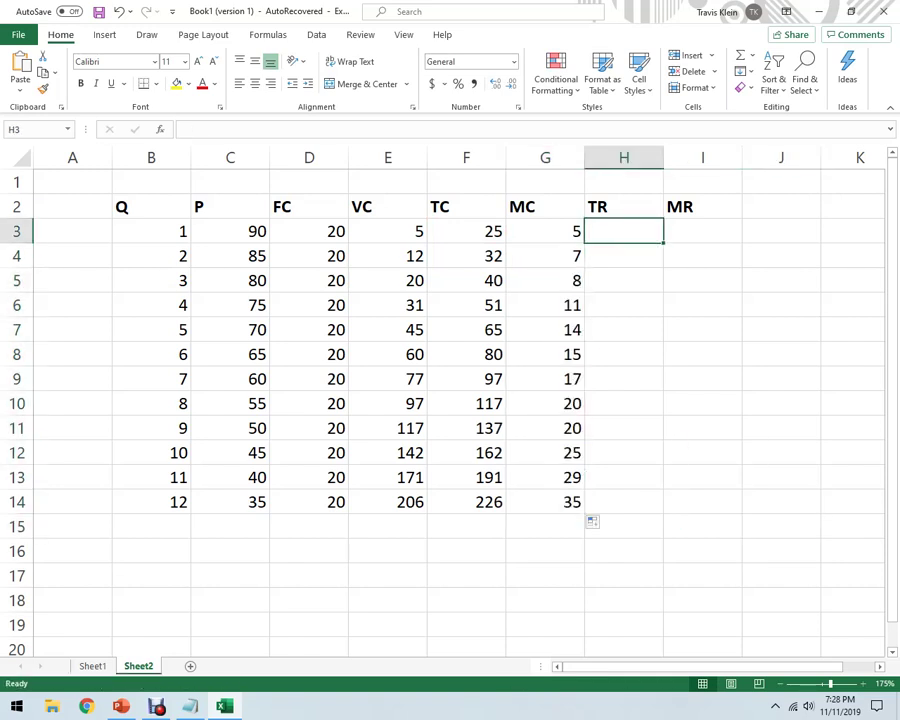
text(=)
click(151, 231)
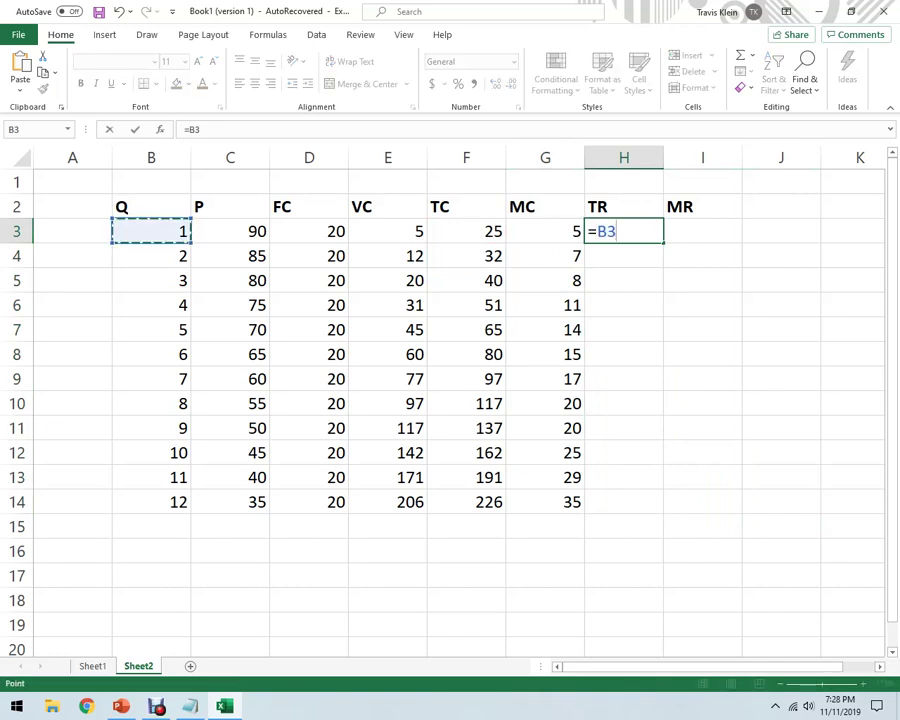
text(*)
click(230, 231)
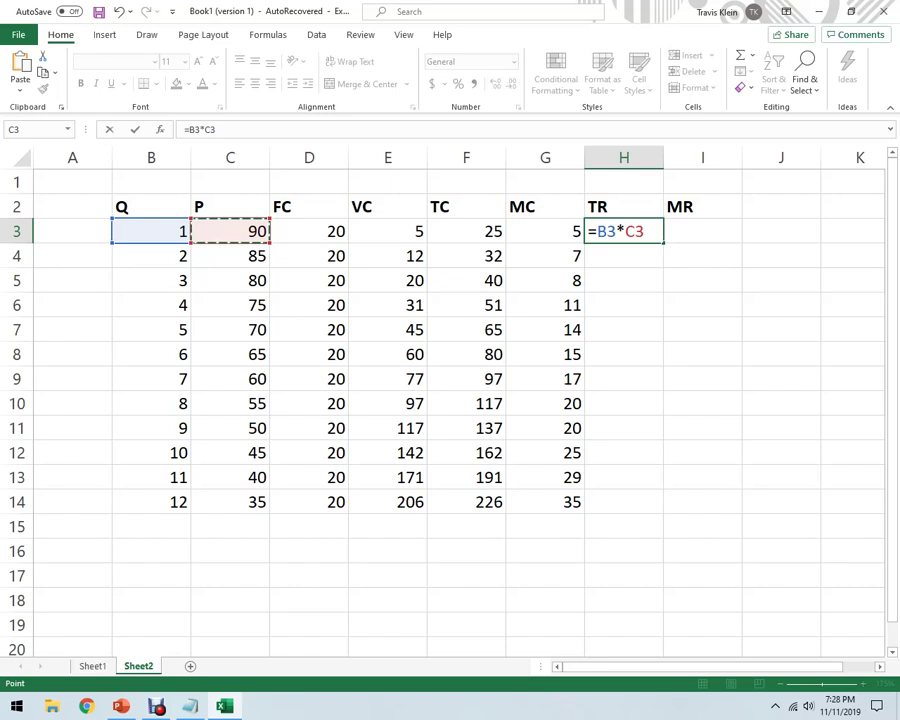
key(Return)
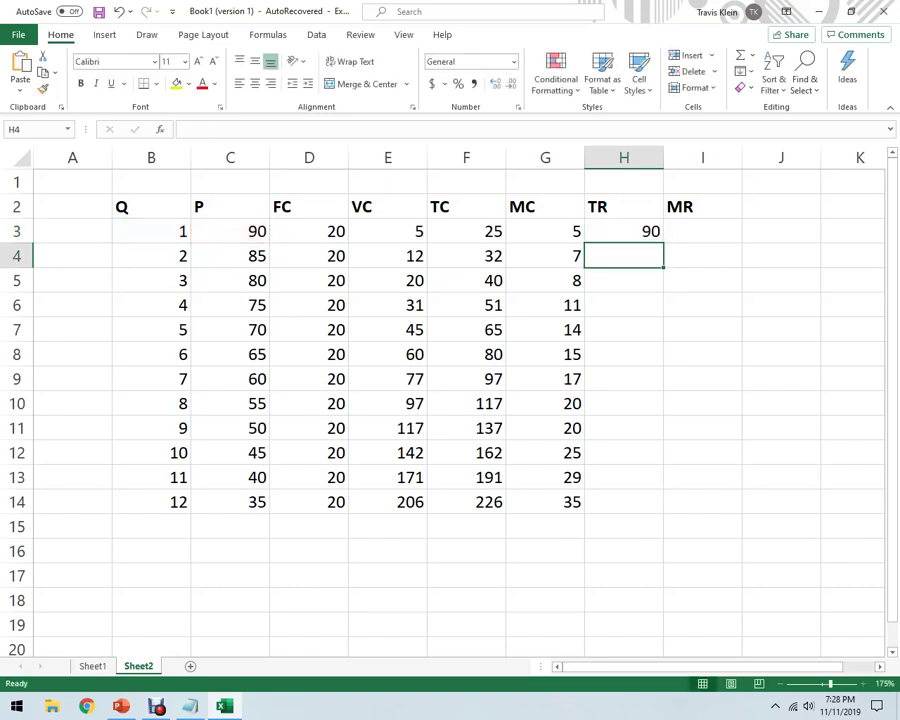
click(623, 231)
double_click(663, 243)
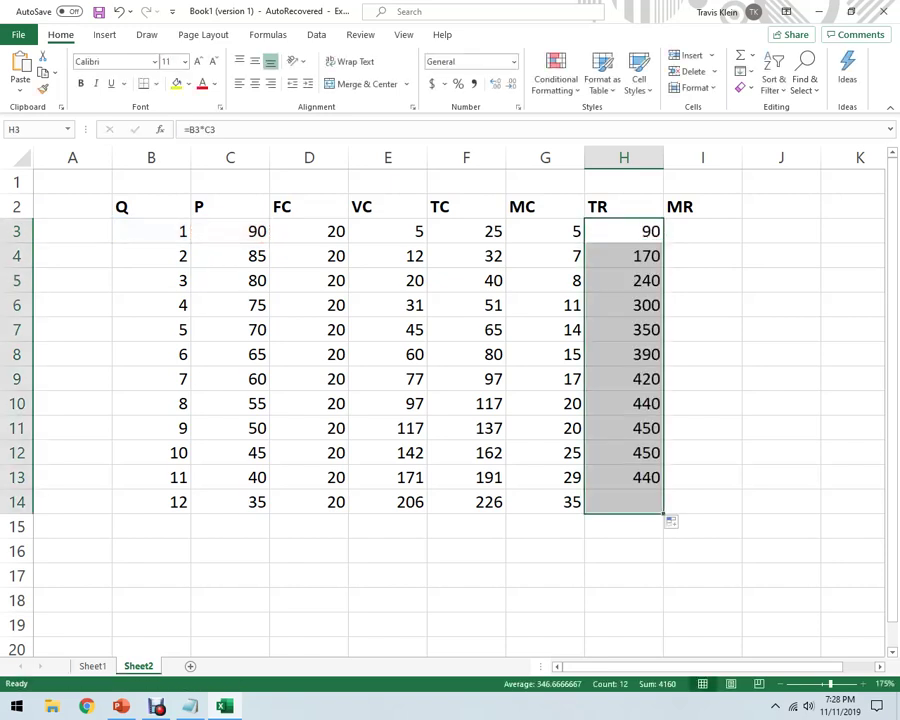
click(781, 378)
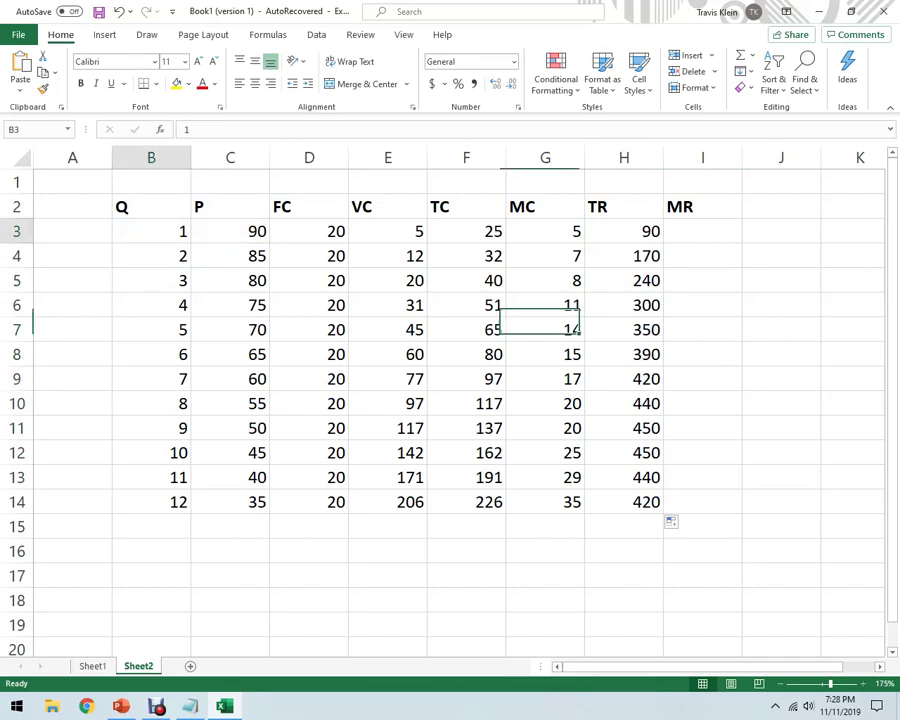
drag(151, 231, 230, 502)
drag(624, 231, 624, 502)
- Enter 90 in I3 as the marginal revenue of the first unit
click(702, 231)
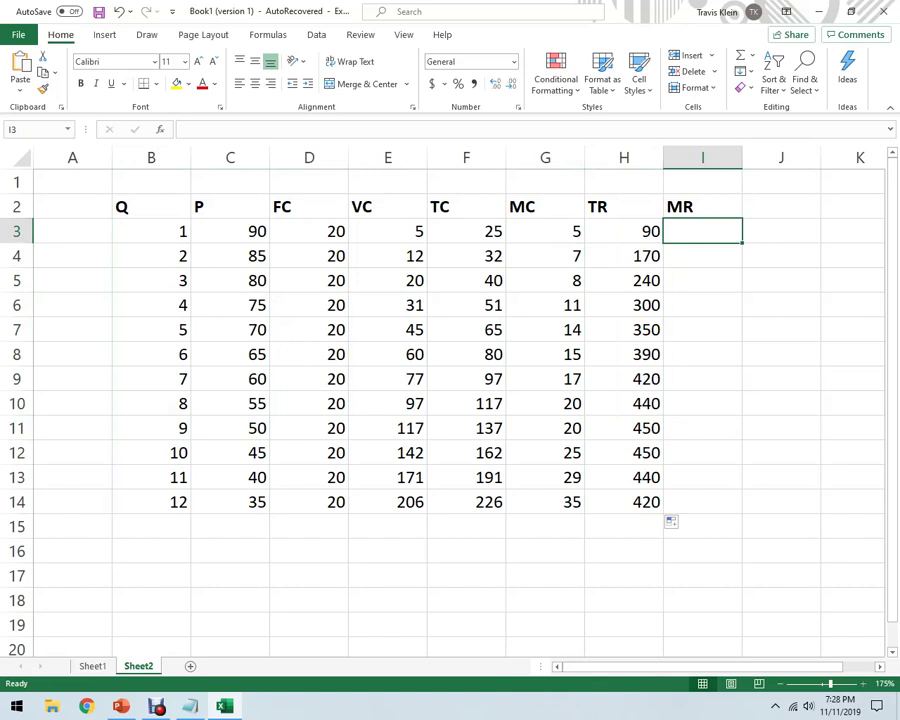
text(90)
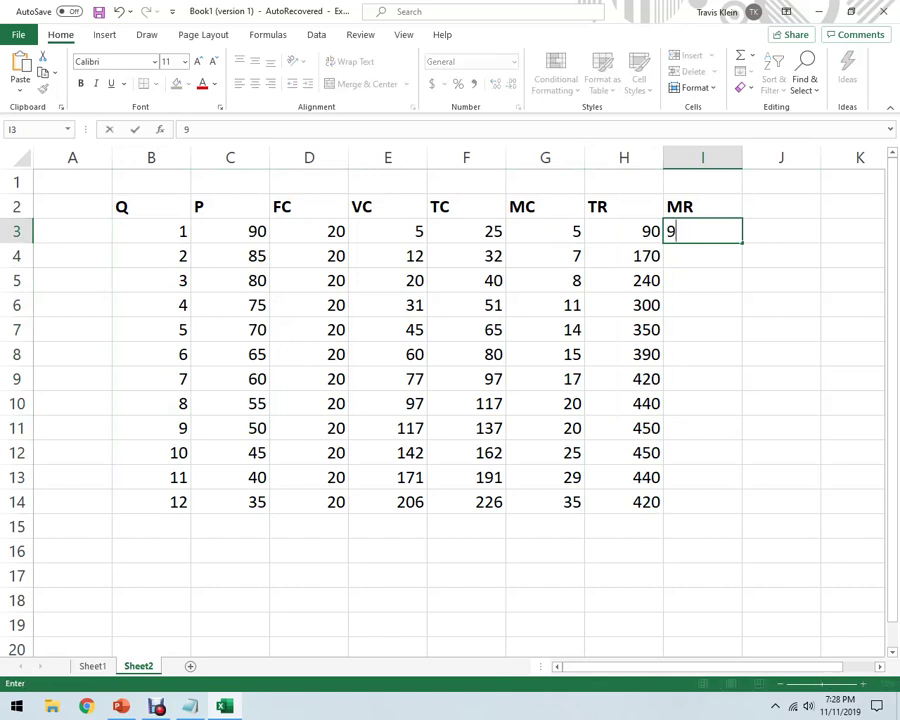
key(Return)
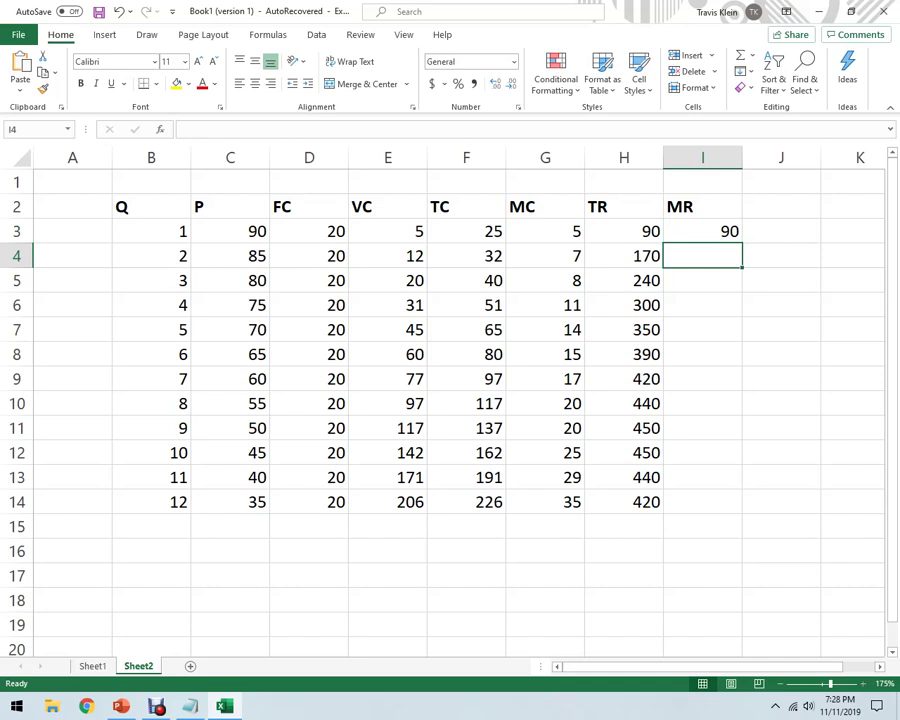
- Calculate marginal revenue in I4 with =H4-H3 and fill the formula down the MR column to row 14
text(=)
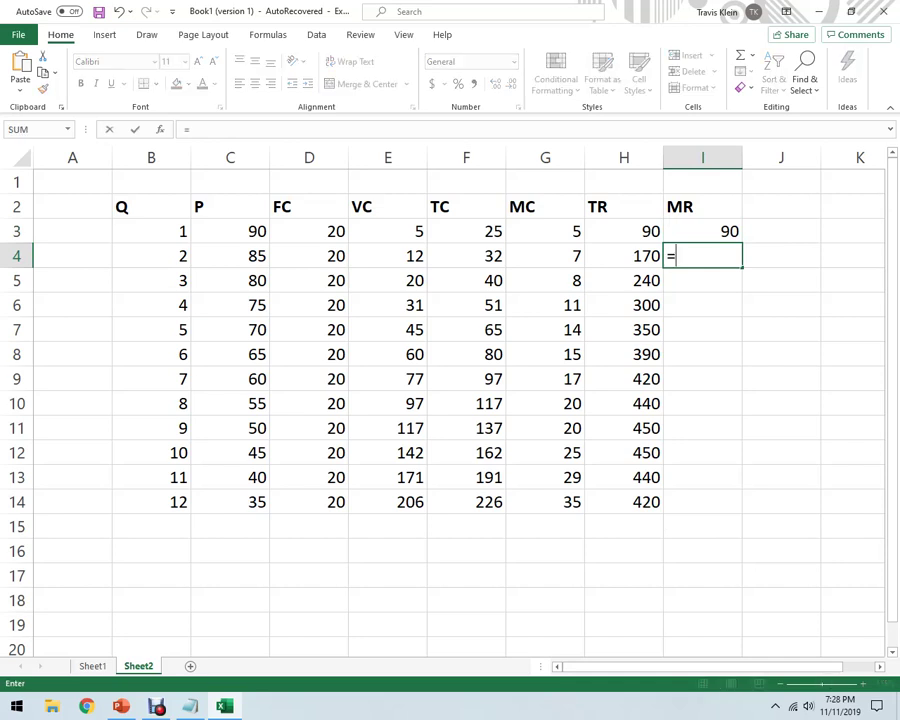
key(Left)
text(-)
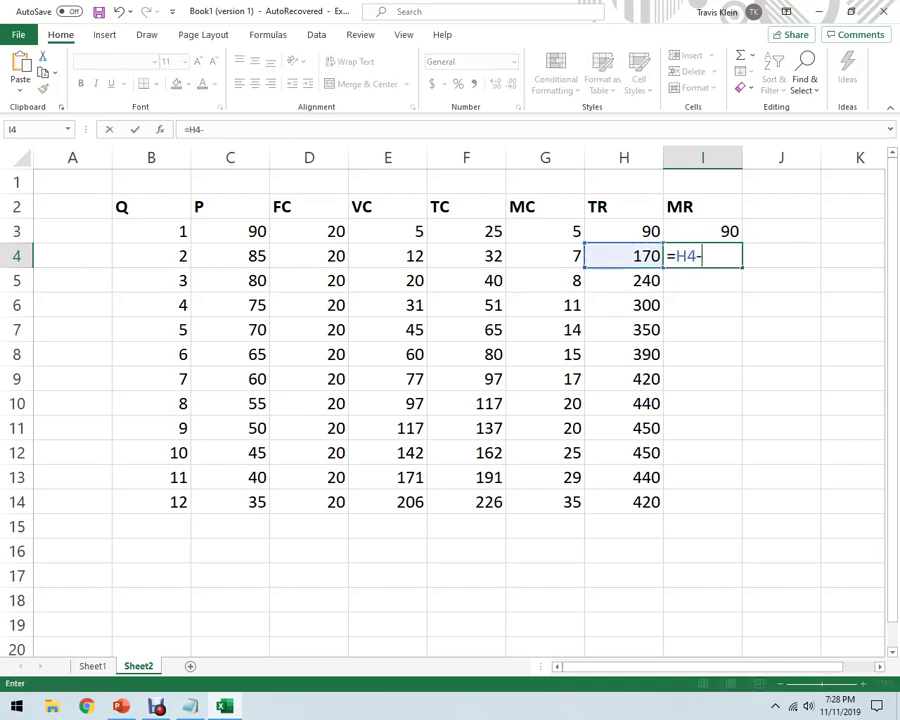
key(Left)
key(Up)
key(Return)
click(702, 256)
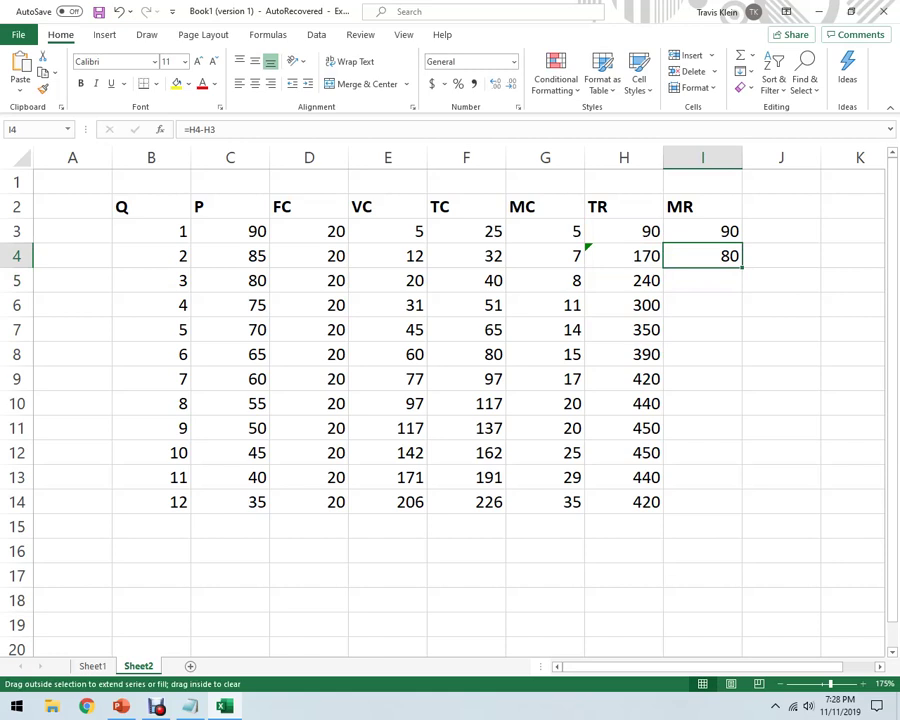
double_click(742, 268)
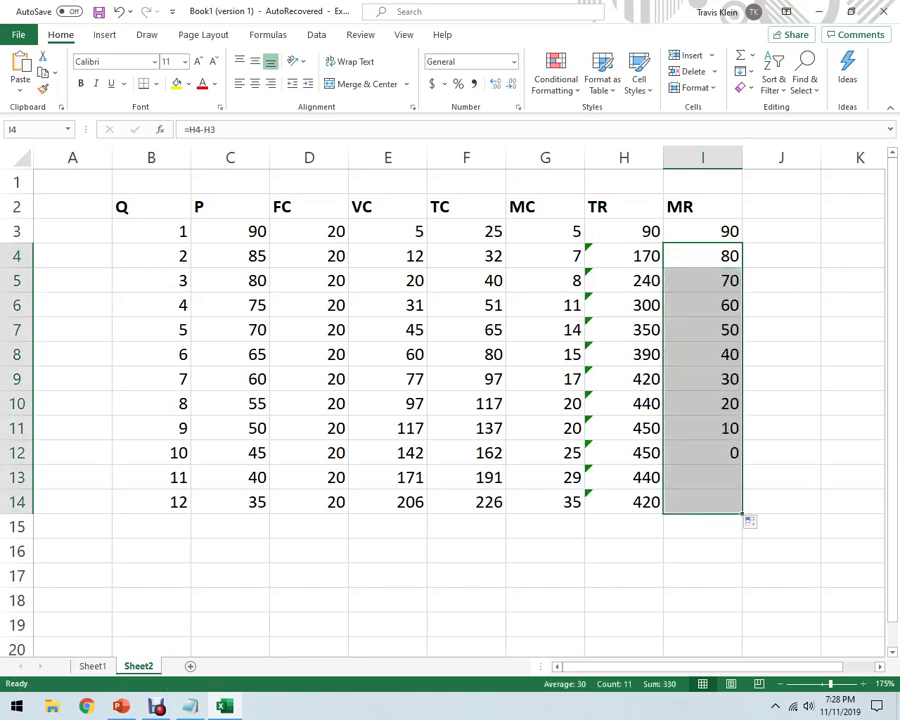
click(781, 428)
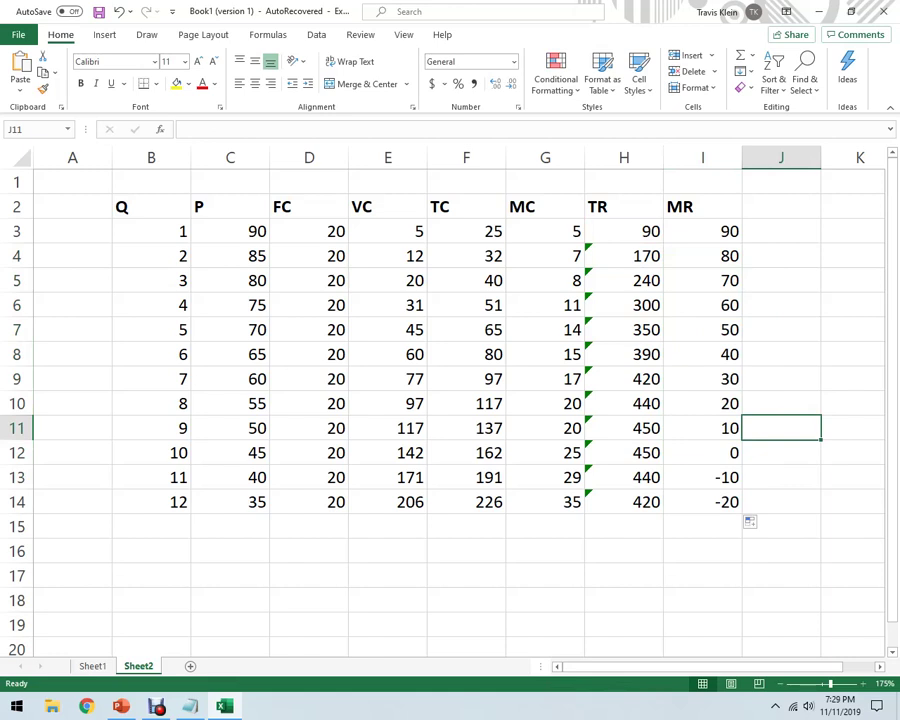
- Hide the TR column so the MC and MR columns sit side by side for comparison
click(545, 206)
click(702, 206)
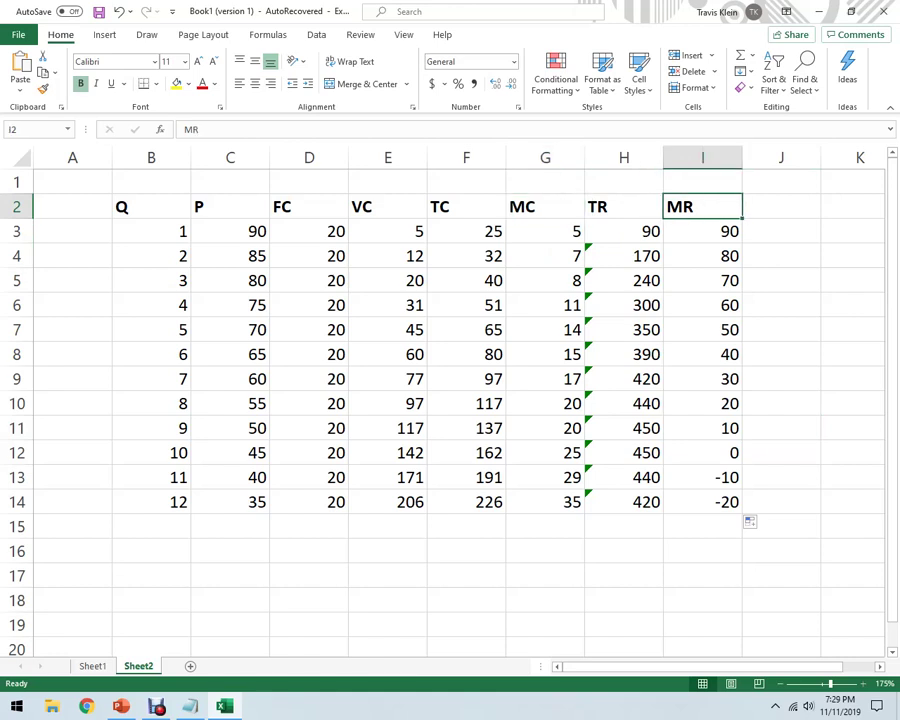
drag(702, 403, 545, 403)
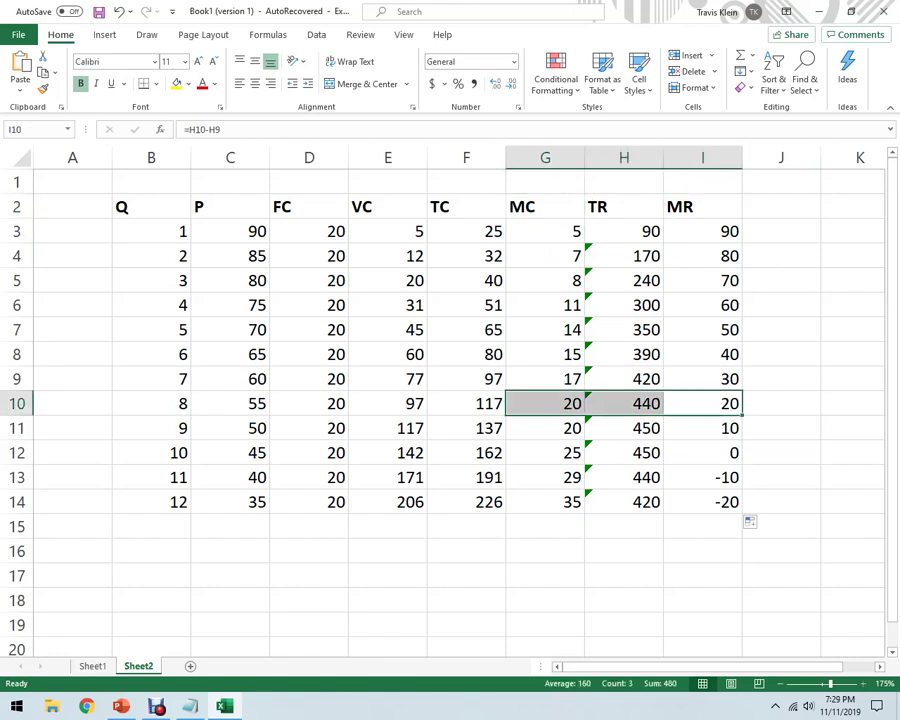
click(624, 428)
click(645, 158)
right_click(648, 158)
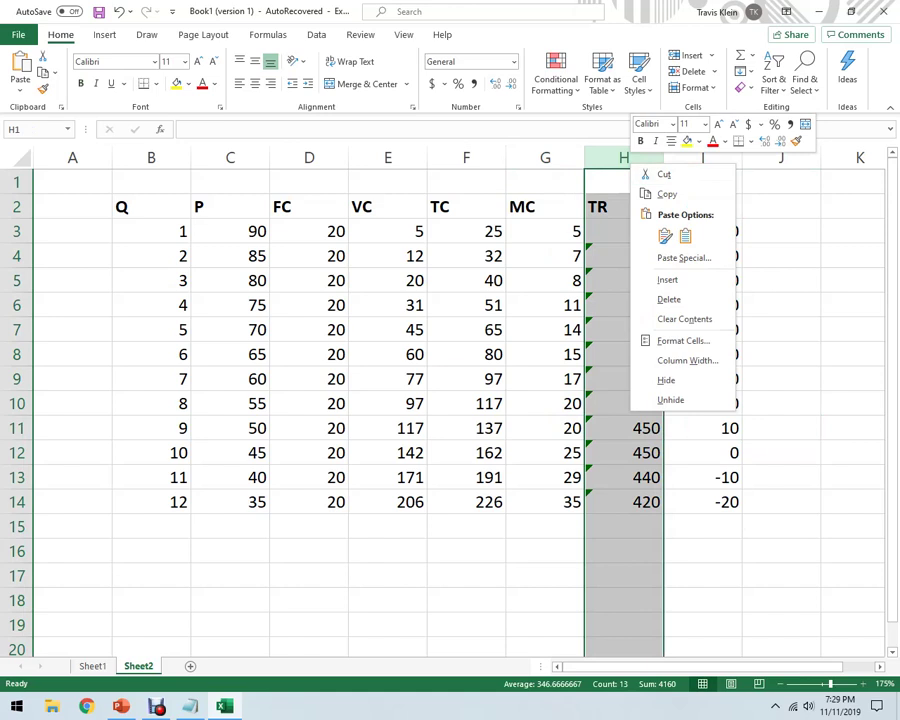
click(664, 375)
click(781, 452)
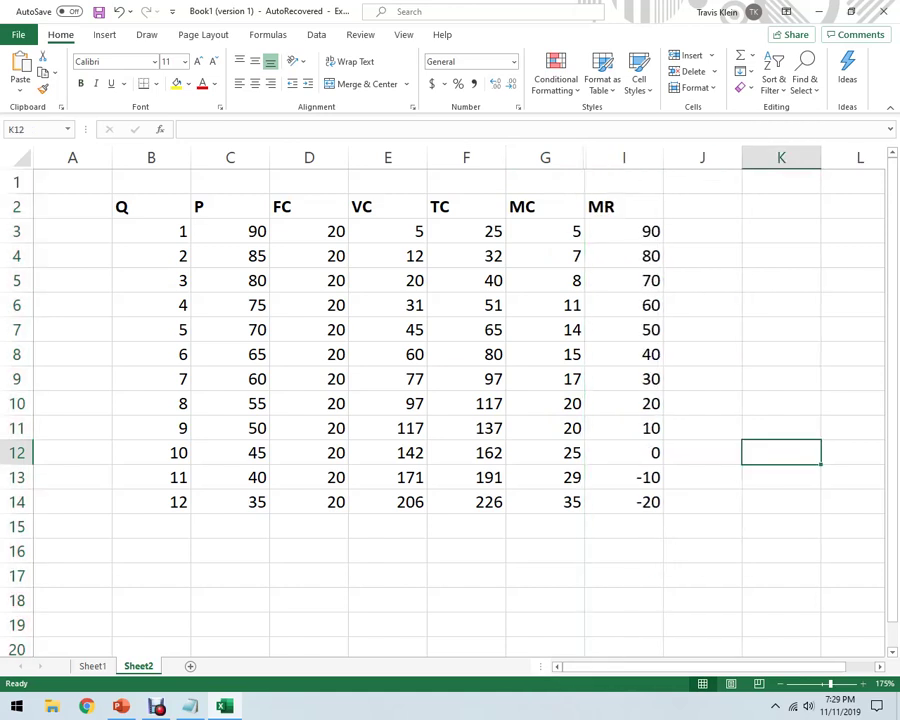
- Highlight the MC and MR cells in row 10 with a yellow fill
drag(624, 403, 545, 403)
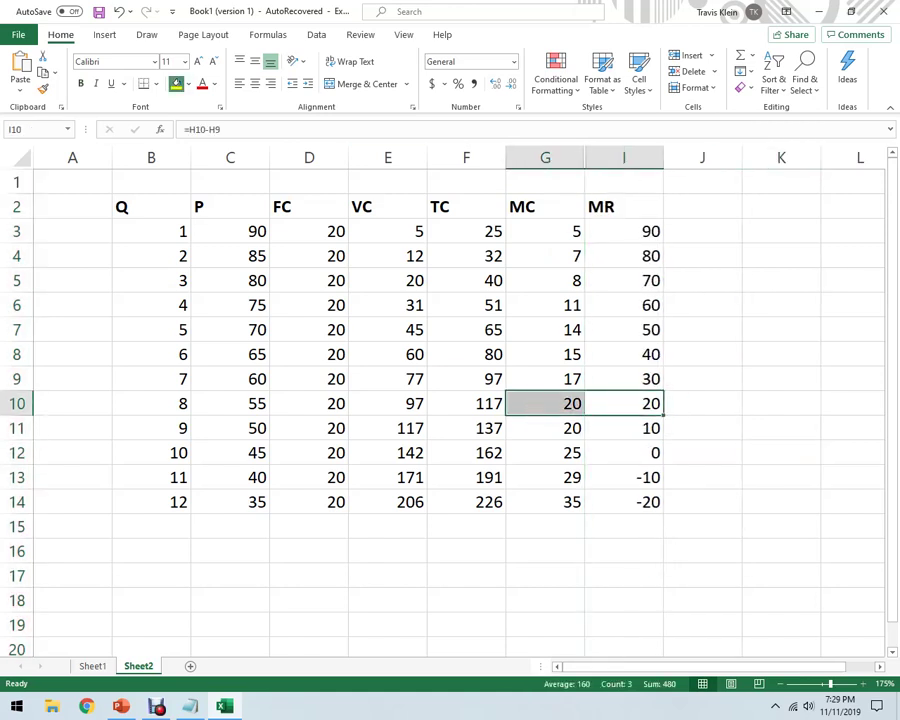
click(176, 84)
click(781, 403)
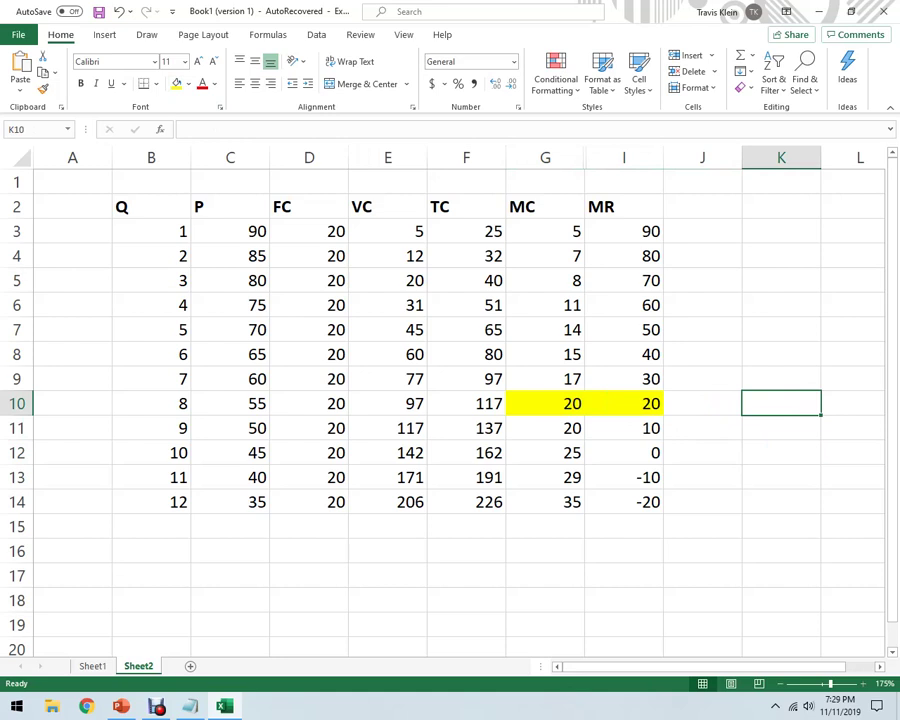
- Examine the price in the row where MC equals MR, and look over the total cost column
drag(624, 403, 545, 403)
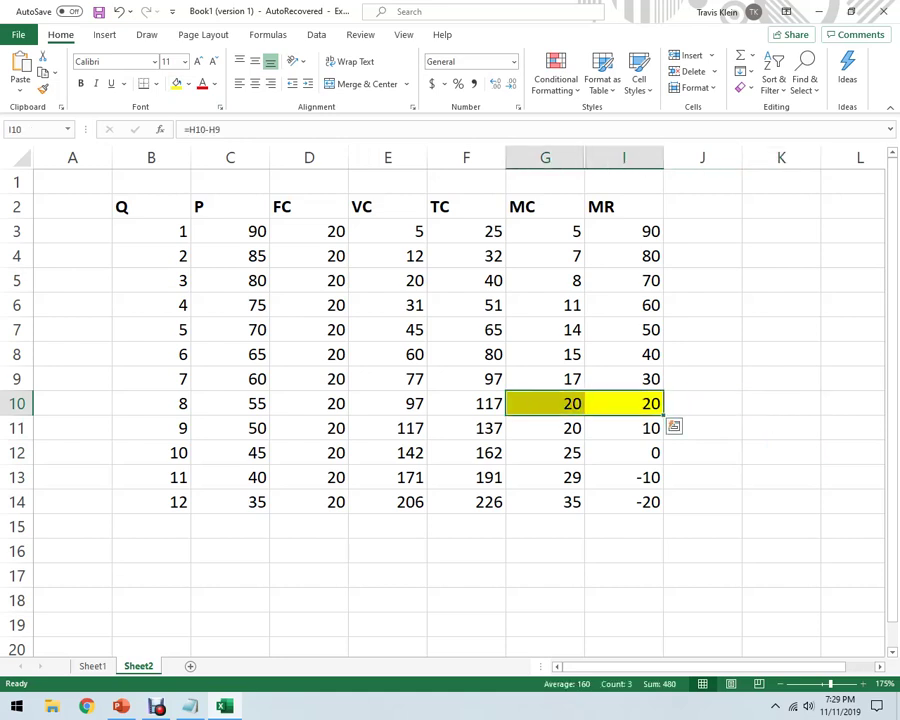
click(230, 403)
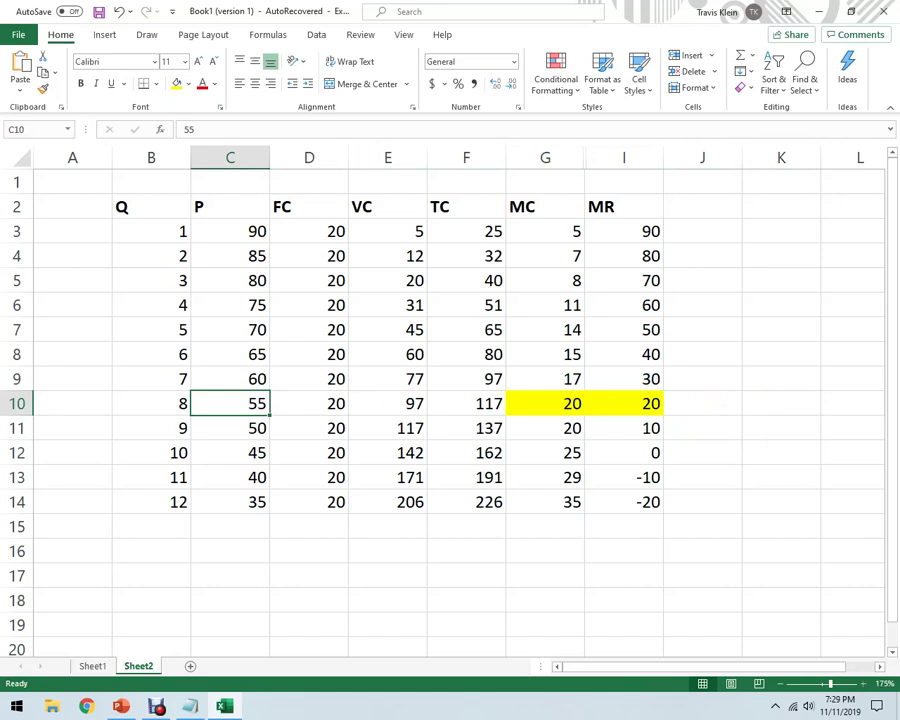
click(545, 550)
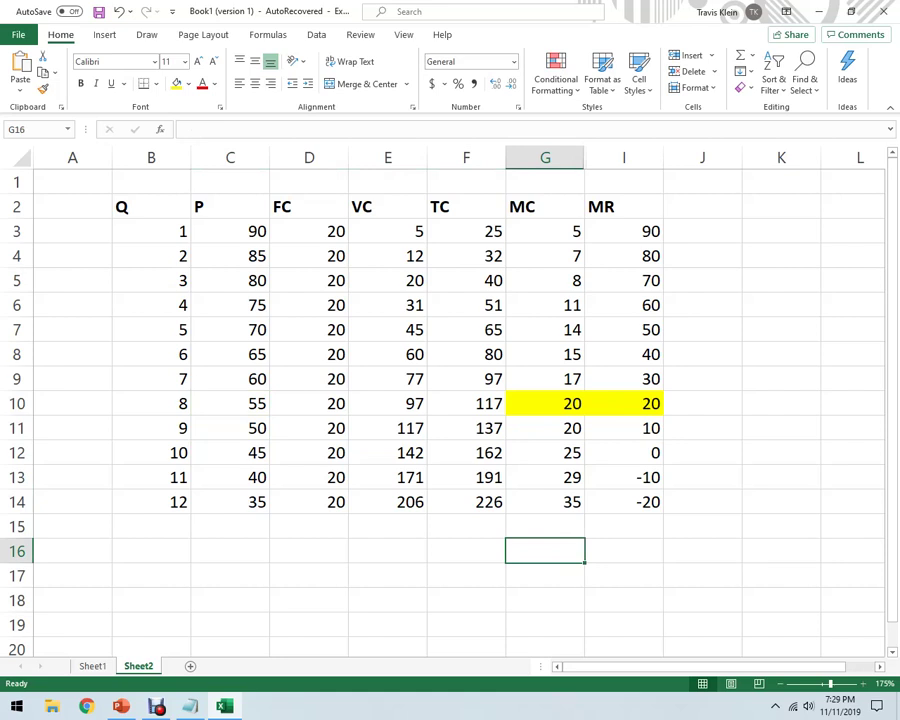
drag(466, 231, 466, 502)
click(781, 502)
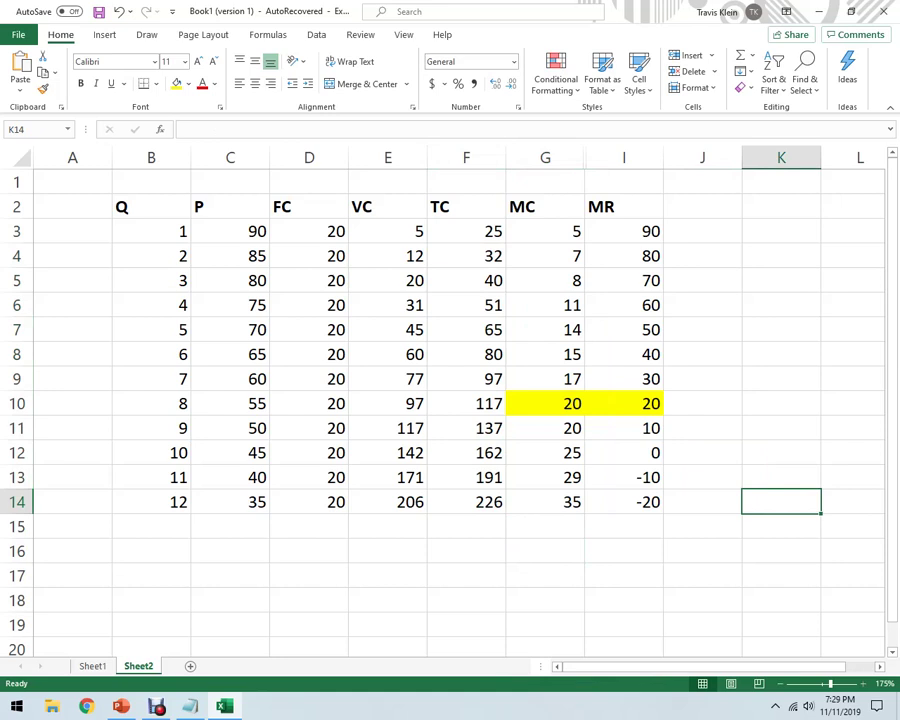
- Check the total revenue question on slide 4 in PowerPoint and return to the Excel table
click(121, 706)
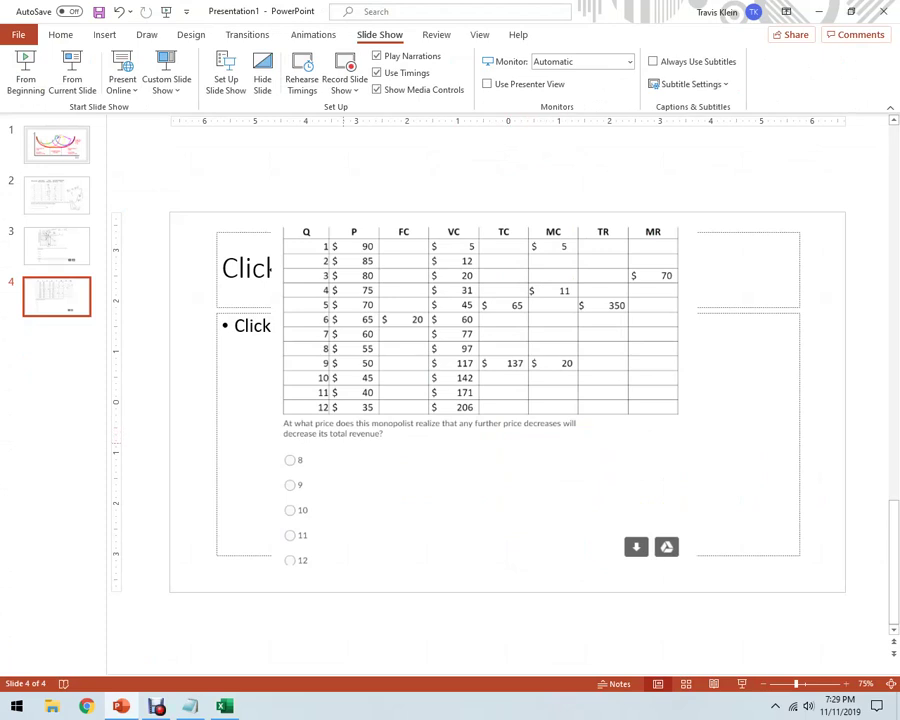
click(224, 706)
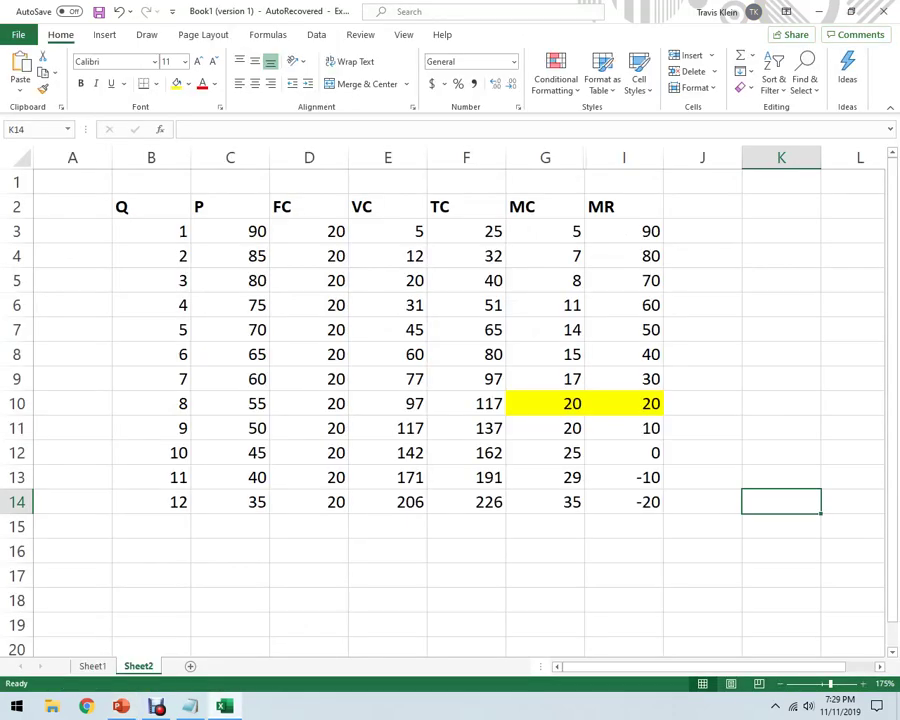
click(545, 575)
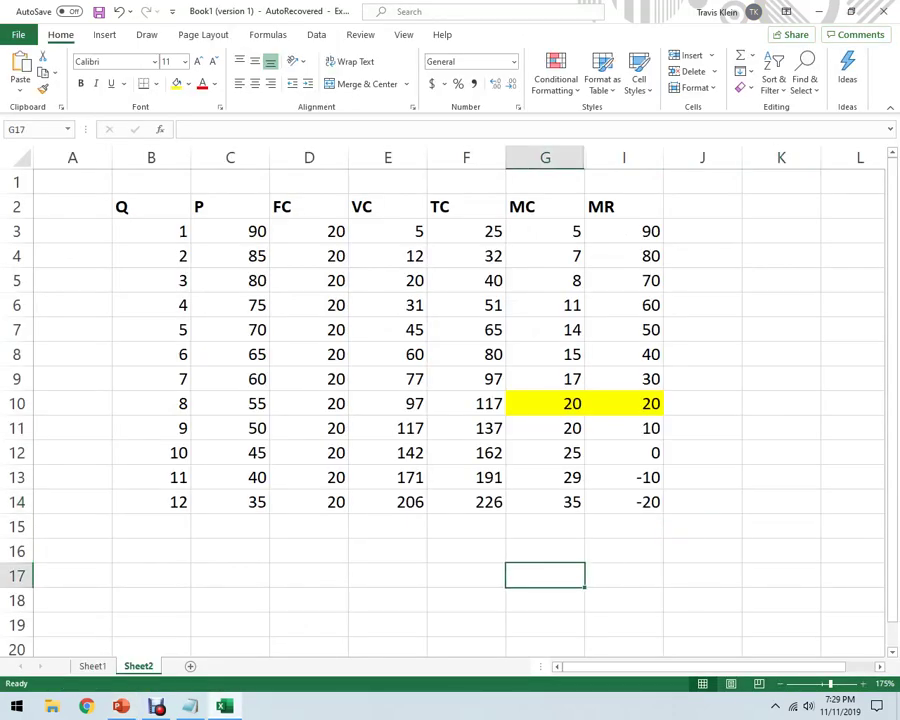
- Compare quantity, price and marginal revenue in rows 12 and 13 to find the price below which total revenue falls
drag(623, 452, 230, 452)
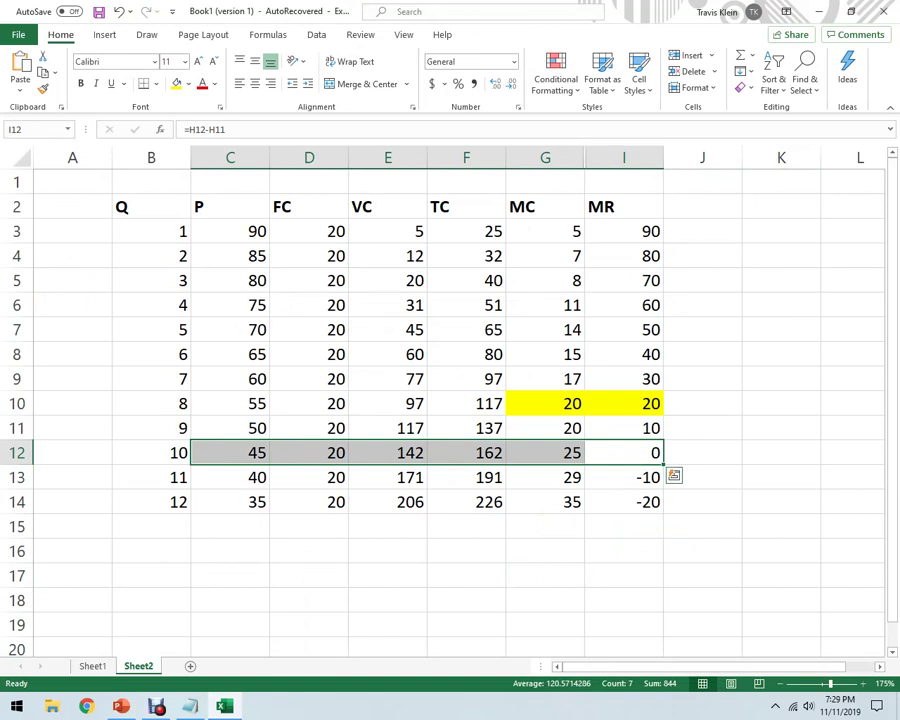
click(151, 452)
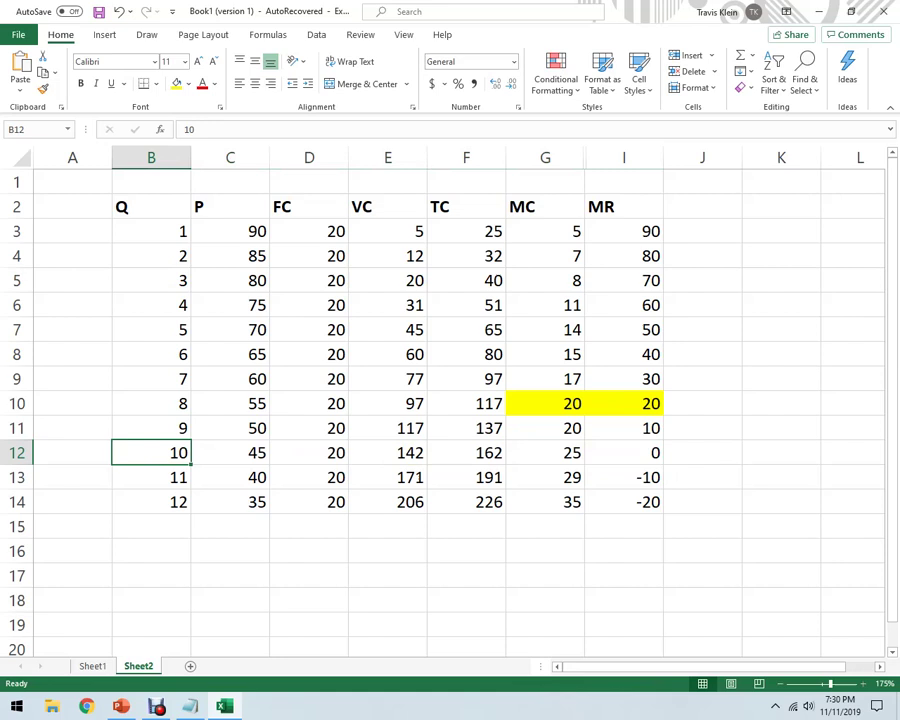
click(230, 452)
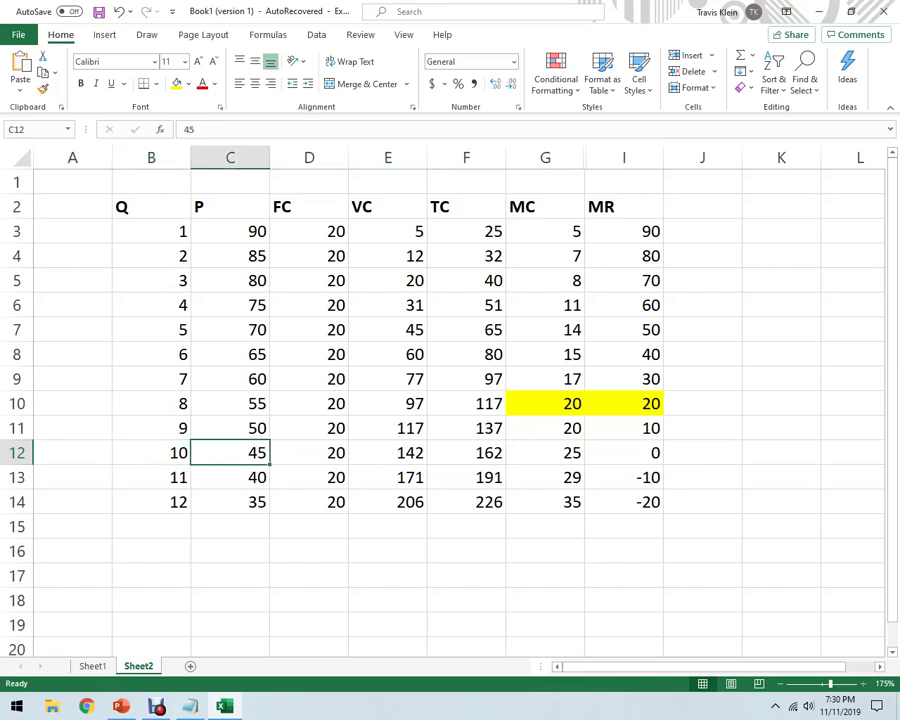
click(230, 477)
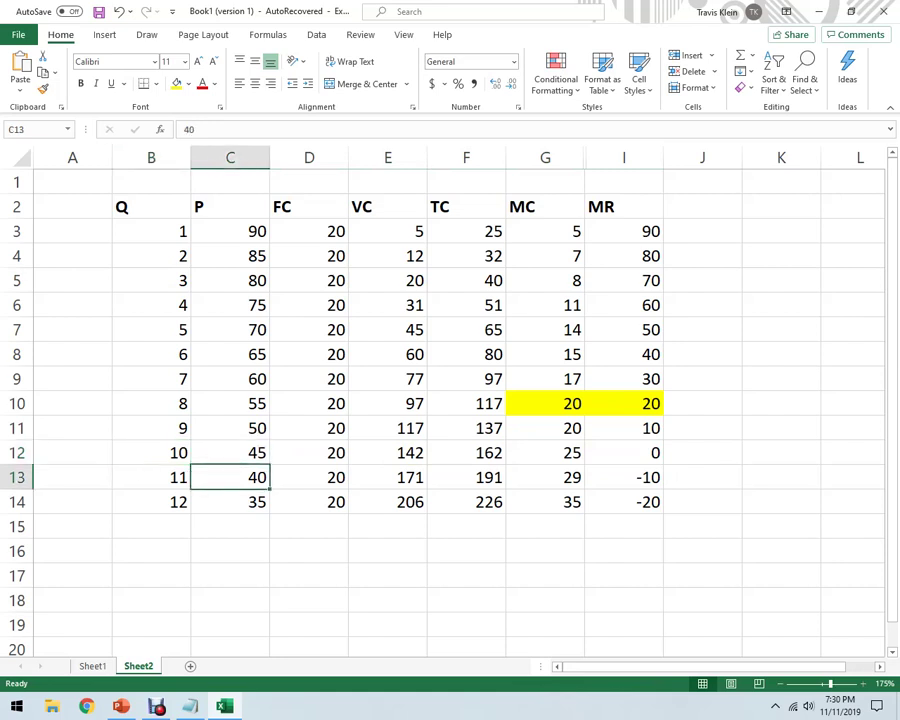
drag(623, 477, 545, 477)
click(623, 477)
click(623, 550)
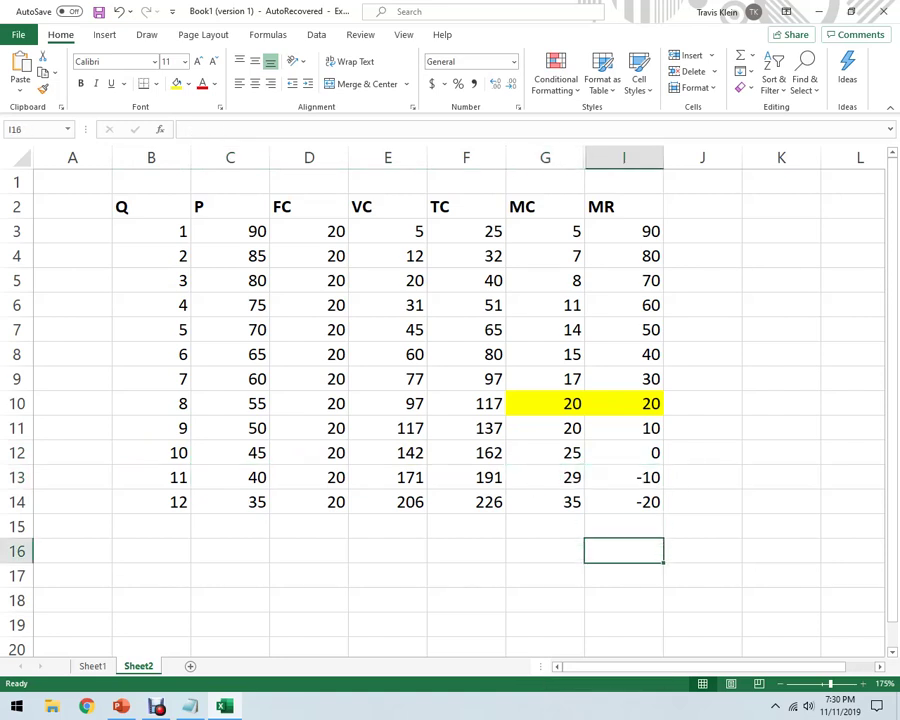